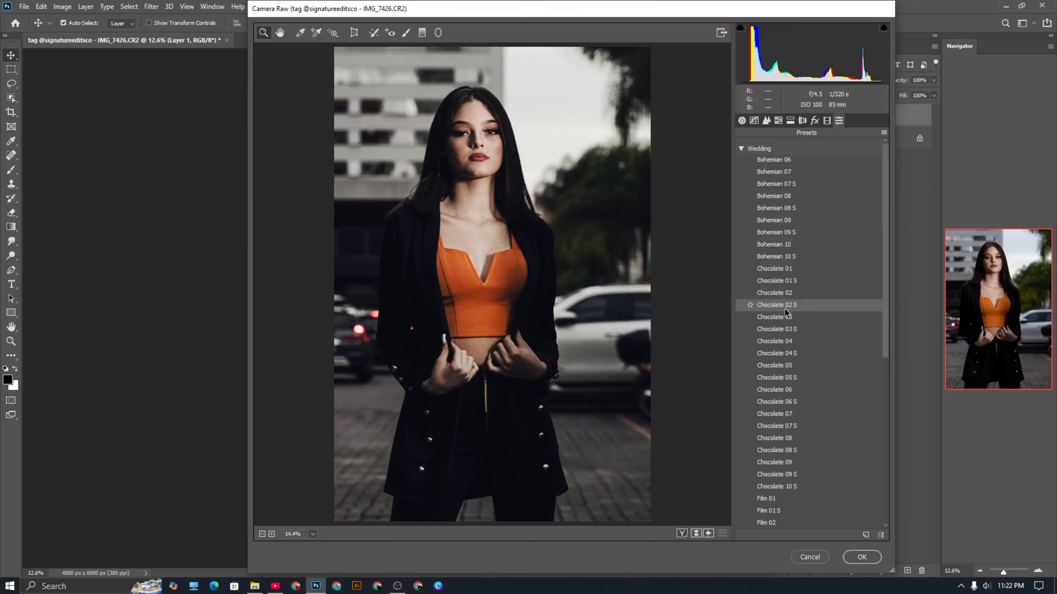
# - Apply the Film 01 S preset from the Wedding group to the portrait in Camera Raw
pyautogui.click(783, 315)
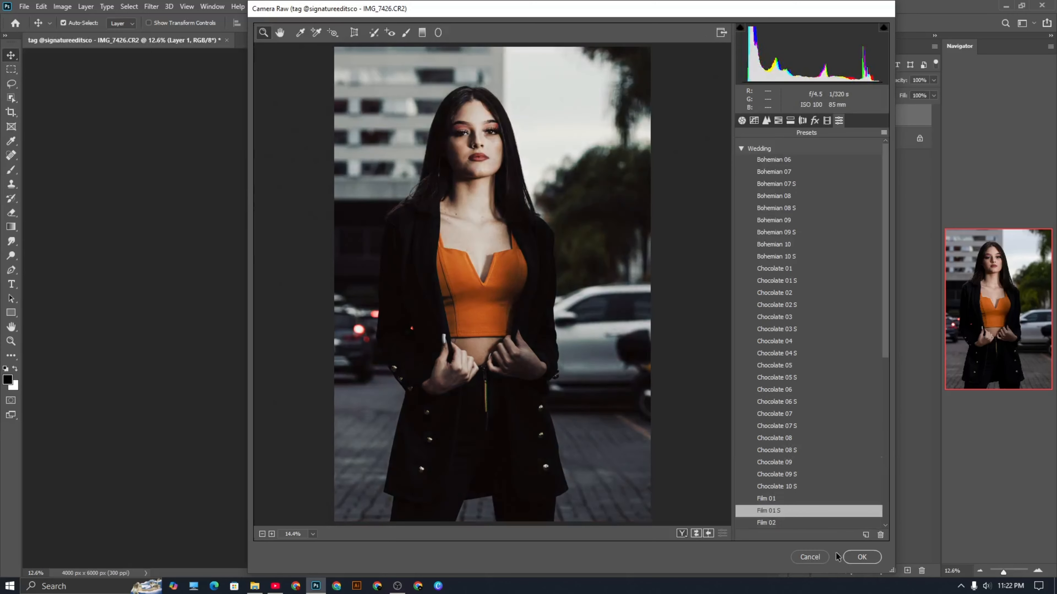
pyautogui.click(858, 557)
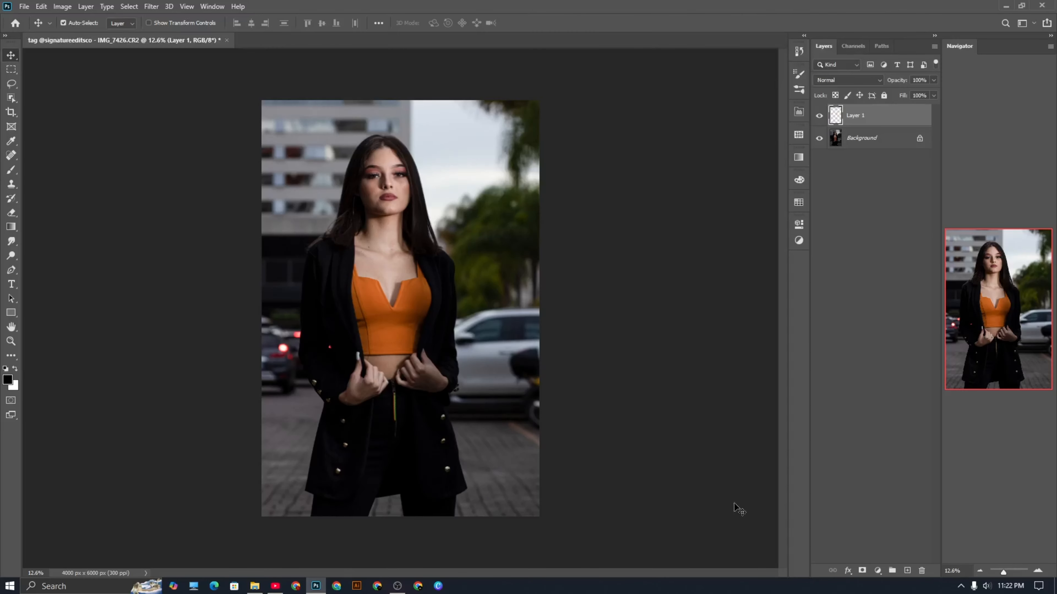
# - Duplicate Layer 1 and bring up the Retouch Pro extension
pyautogui.scroll(8, 361, 199)
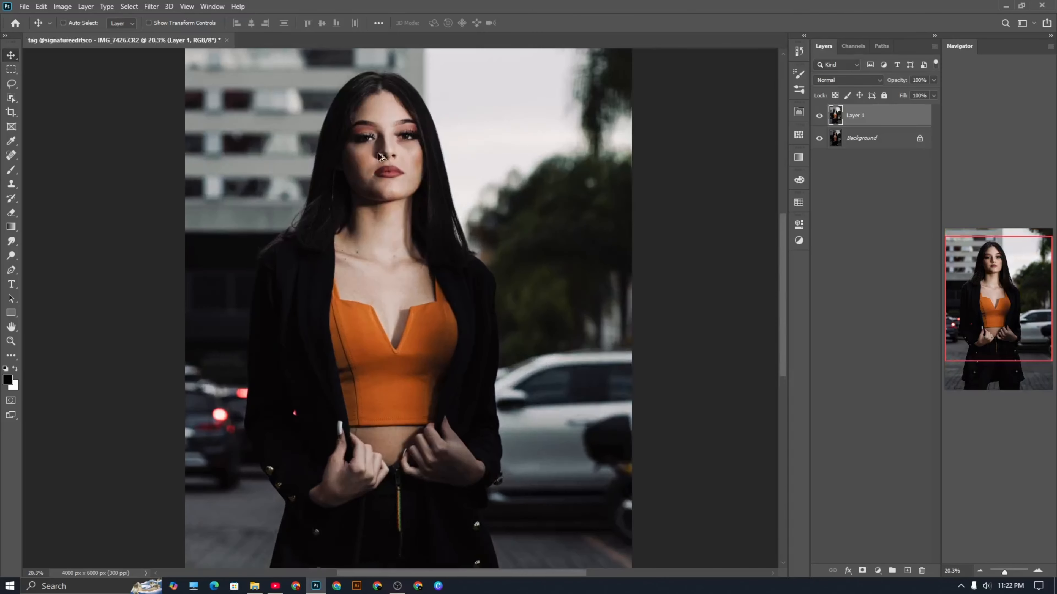
pyautogui.scroll(-5, 309, 289)
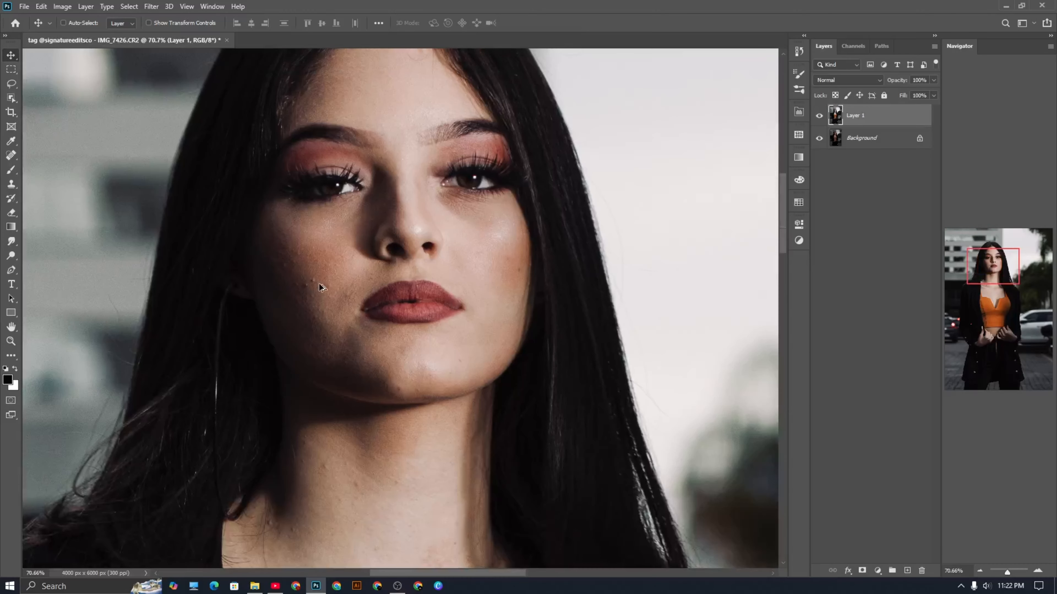
pyautogui.moveTo(533, 269); pyautogui.dragTo(612, 279)
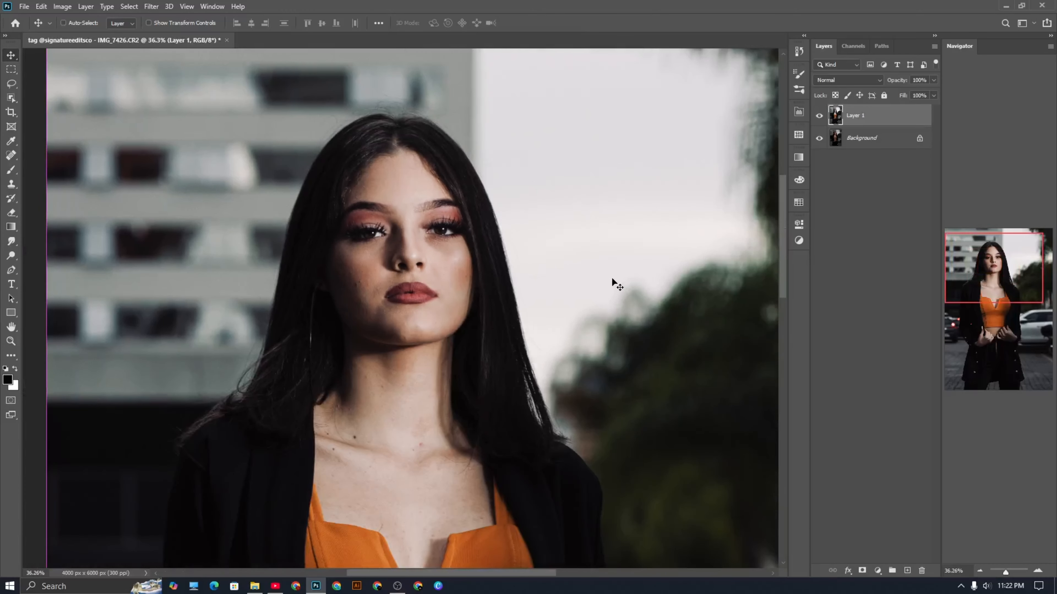
pyautogui.hotkey('ctrl', 'j')
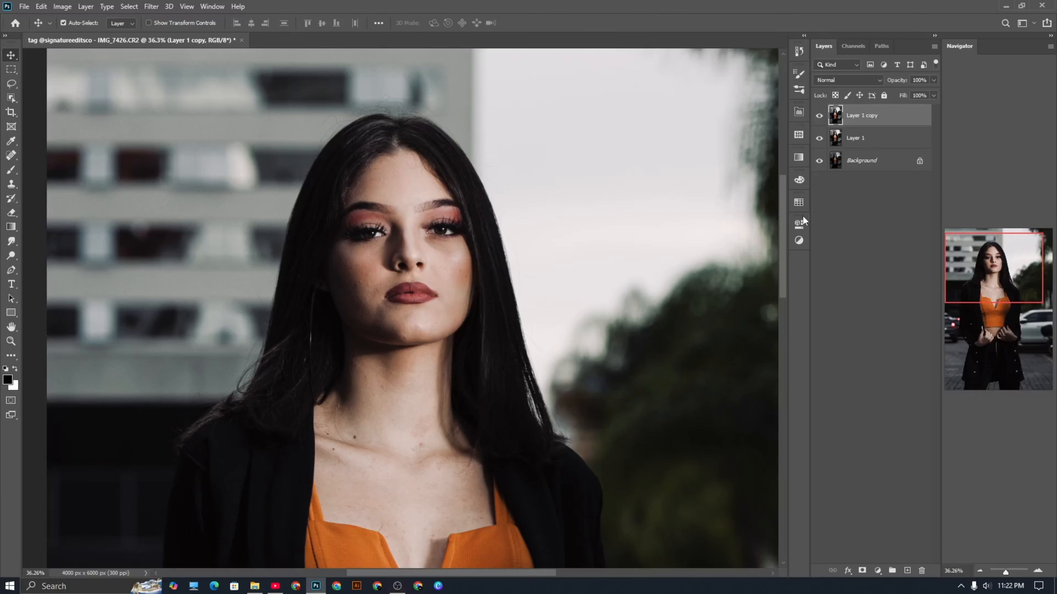
pyautogui.click(799, 112)
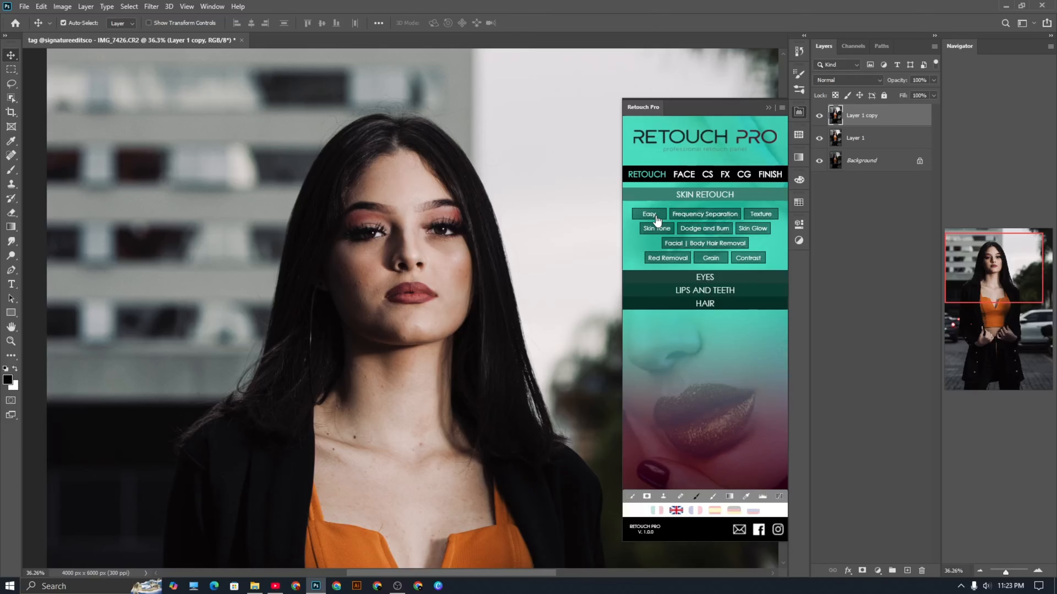
# - Remove the small blemishes on the woman's shaded cheek beside the mouth with the Spot Healing Brush
pyautogui.scroll(8, 364, 292)
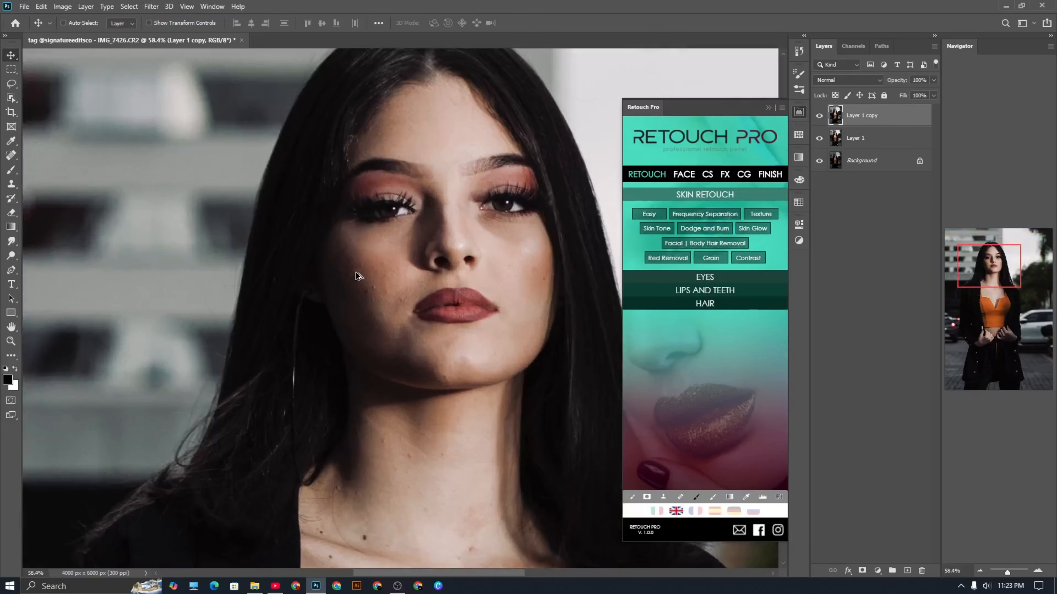
pyautogui.scroll(1, 398, 294)
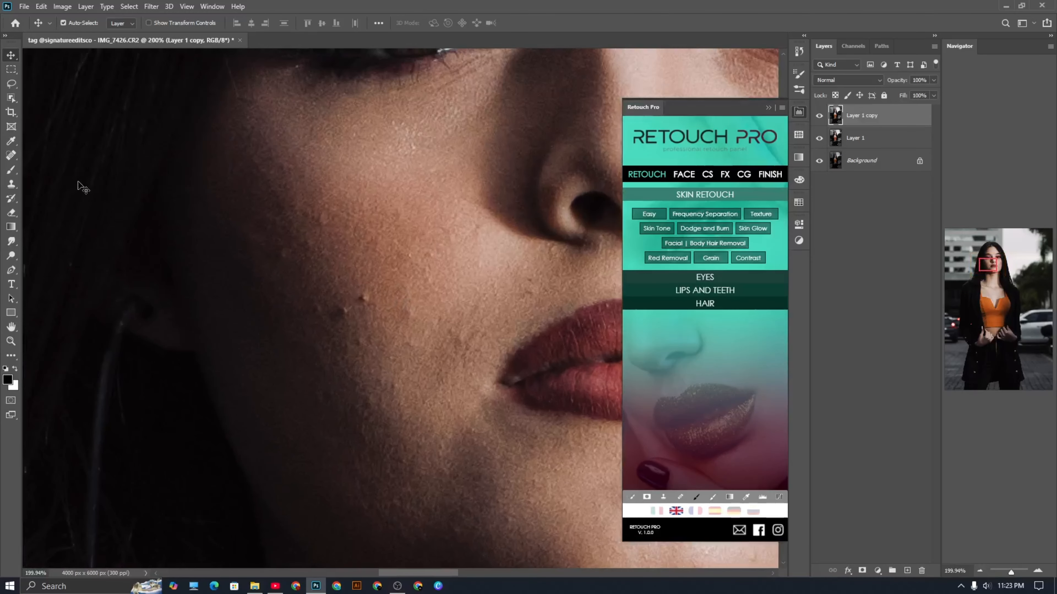
pyautogui.click(11, 156)
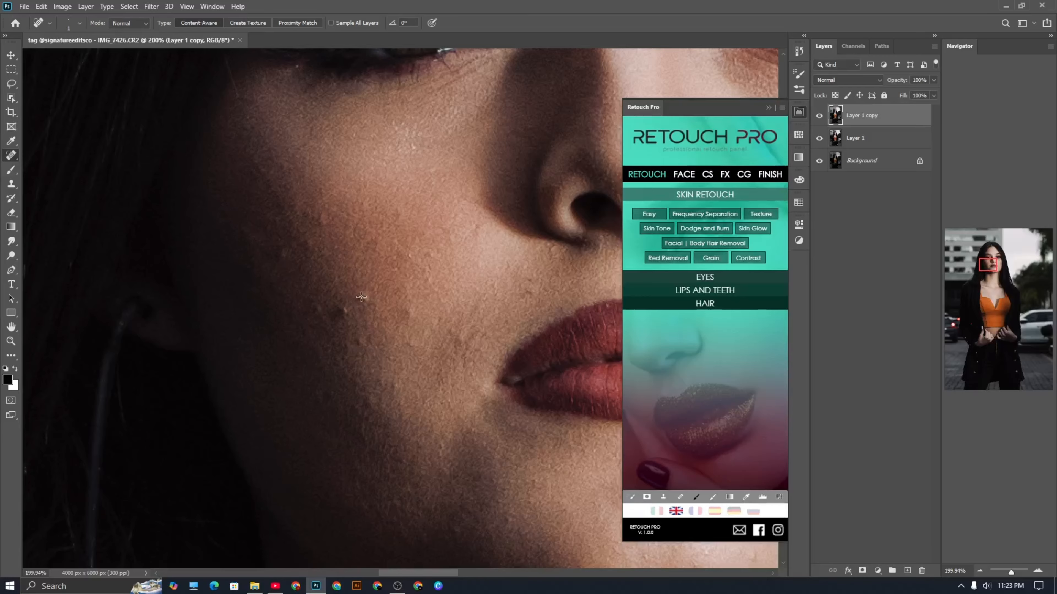
pyautogui.scroll(-9, 361, 297)
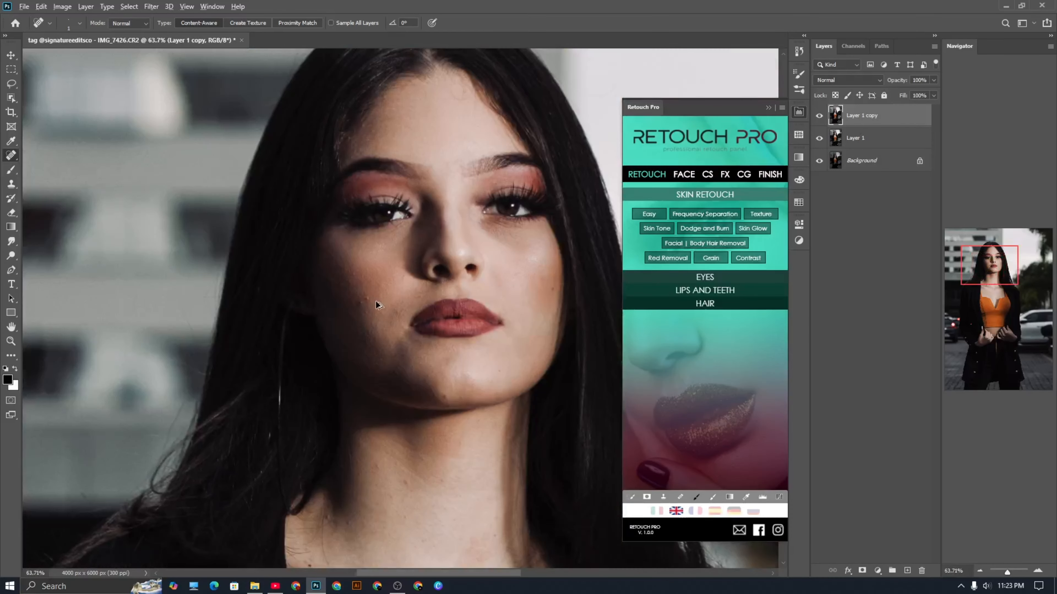
pyautogui.scroll(4, 376, 299)
pyautogui.scroll(-6, 375, 300)
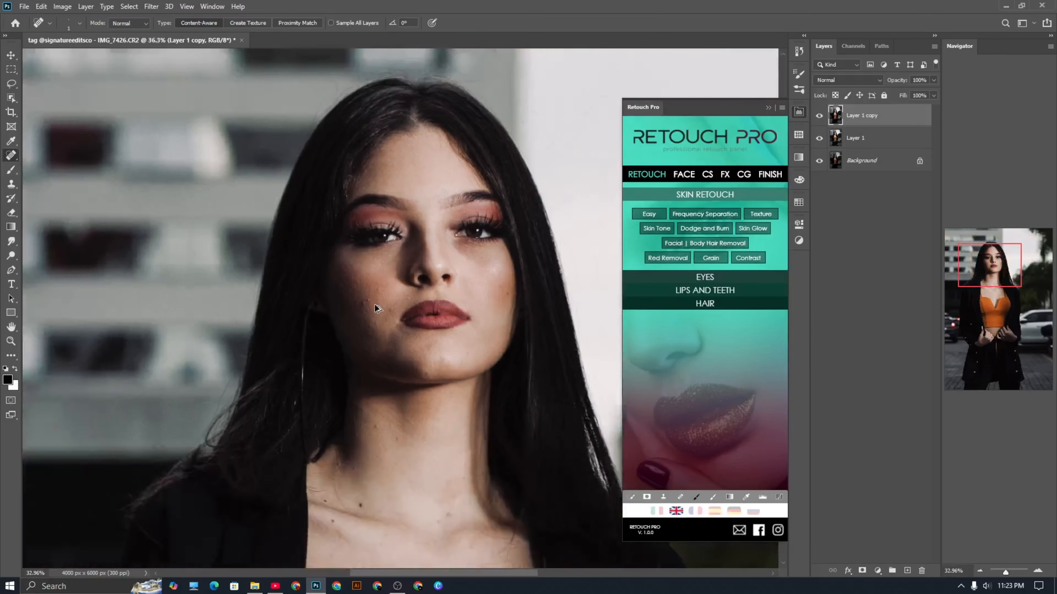
pyautogui.scroll(5, 364, 235)
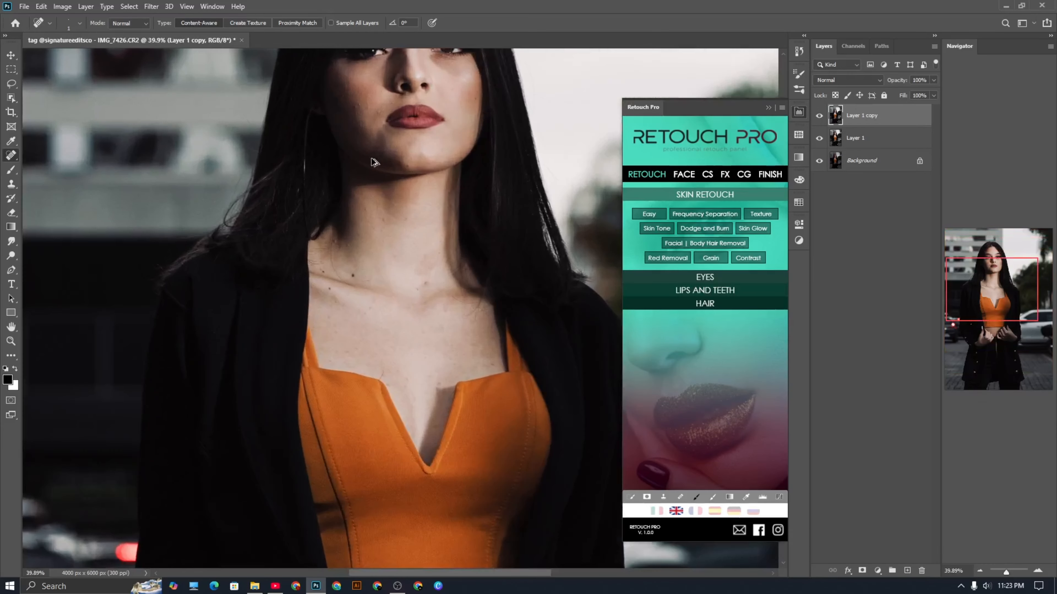
pyautogui.scroll(10, 371, 178)
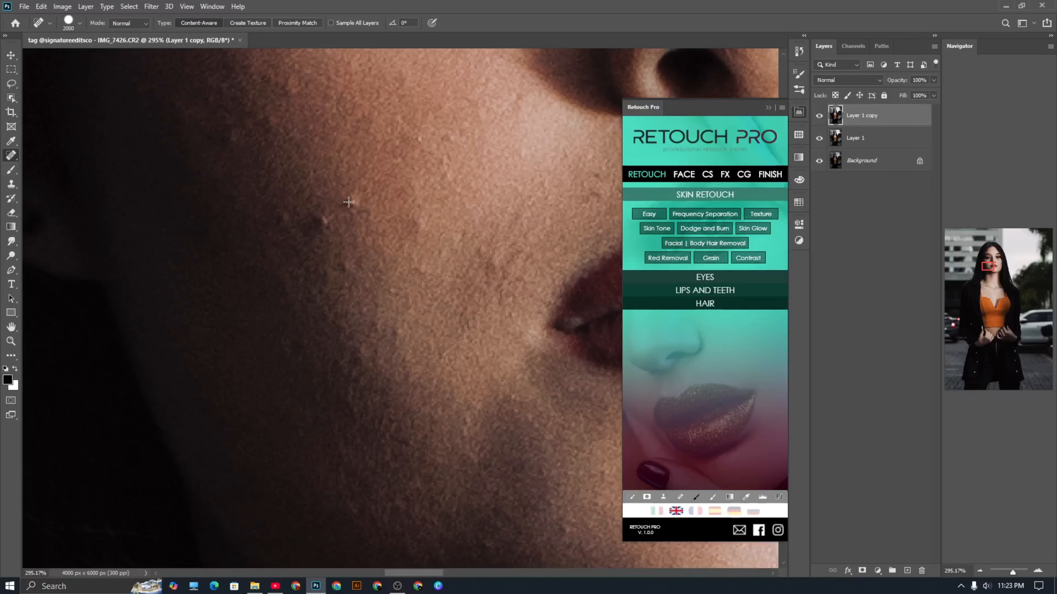
pyautogui.scroll(-8, 364, 219)
pyautogui.scroll(4, 364, 172)
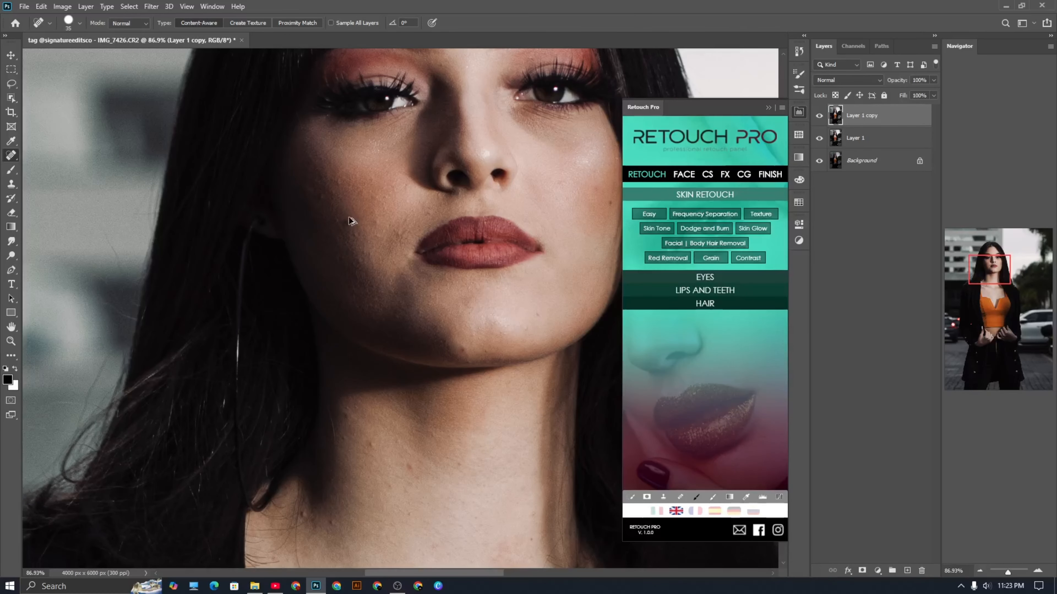
pyautogui.scroll(2, 350, 221)
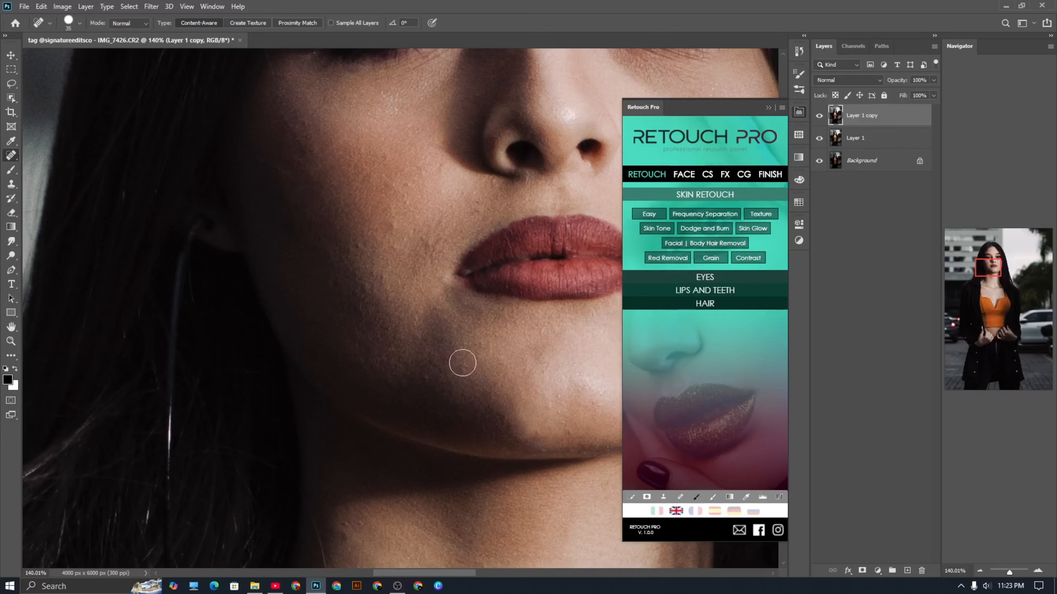
pyautogui.scroll(-3, 499, 374)
pyautogui.scroll(4, 541, 300)
pyautogui.scroll(-3, 500, 285)
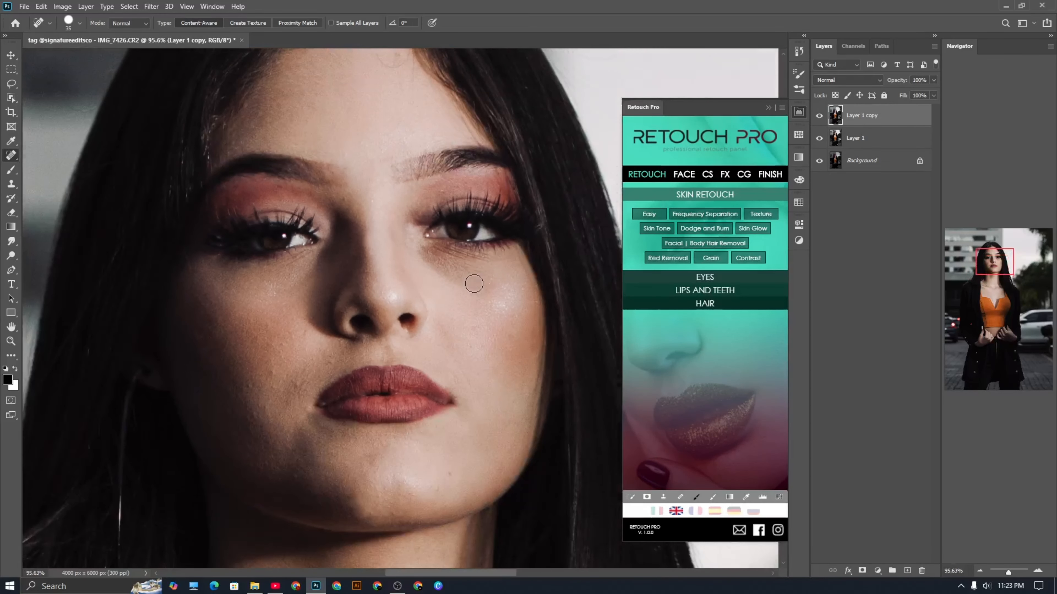
# - Reduce the healing brush size and heal the stray hairs along the forehead's hairline
pyautogui.scroll(8, 395, 173)
pyautogui.press('[')
pyautogui.press('[')
pyautogui.press('[')
pyautogui.press('[')
pyautogui.moveTo(464, 253); pyautogui.dragTo(459, 191)
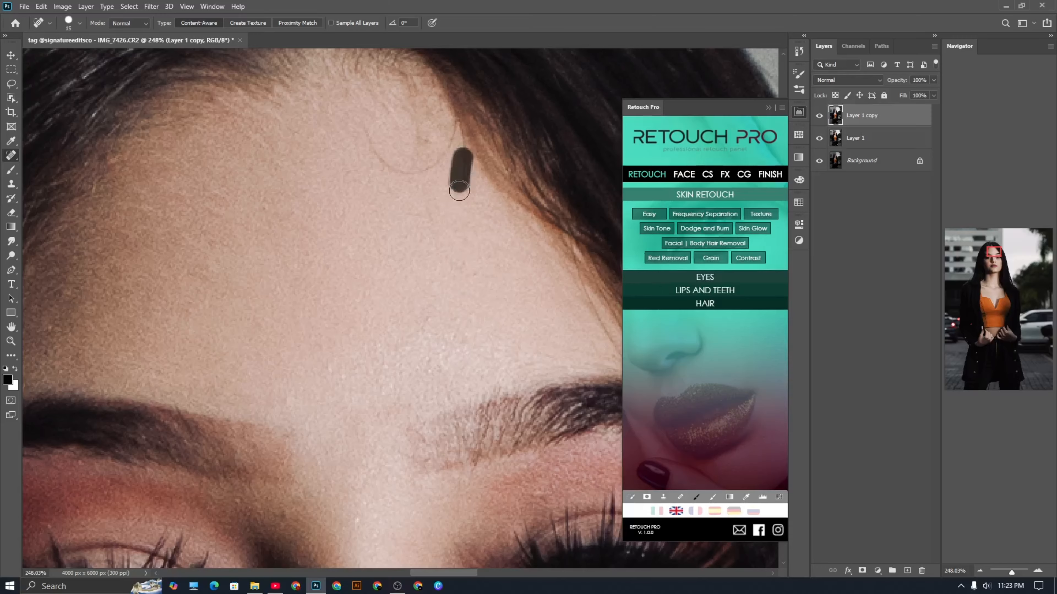
pyautogui.moveTo(449, 136)
pyautogui.mouseDown()
pyautogui.moveTo(418, 165)
pyautogui.moveTo(358, 136)
pyautogui.mouseUp()
pyautogui.scroll(-9, 187, 296)
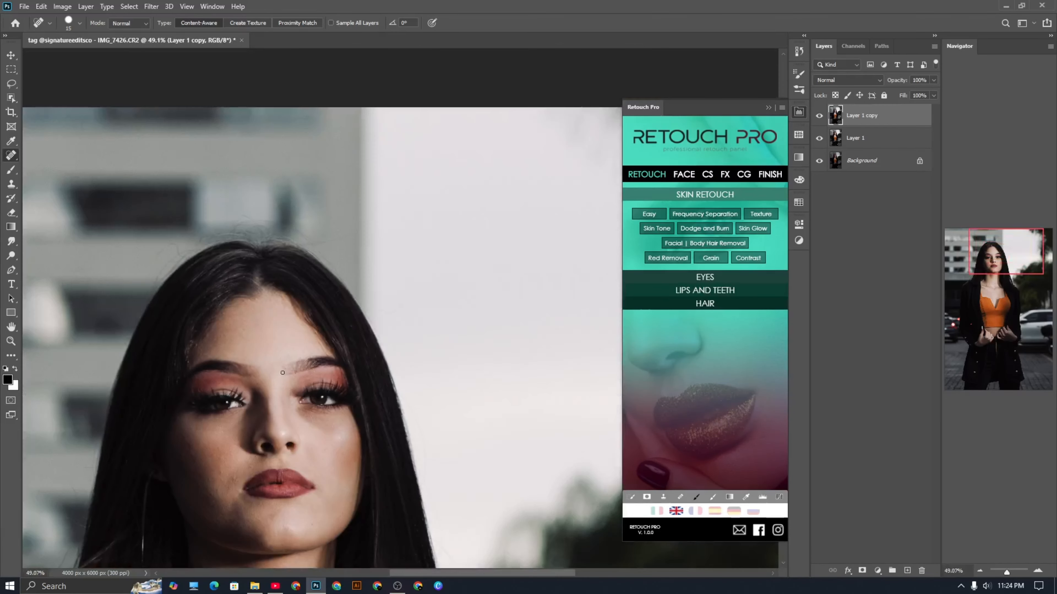
# - Heal the moles and red spots on the neck and around the collarbone with the Spot Healing Brush
pyautogui.scroll(-10, 283, 373)
pyautogui.scroll(6, 247, 329)
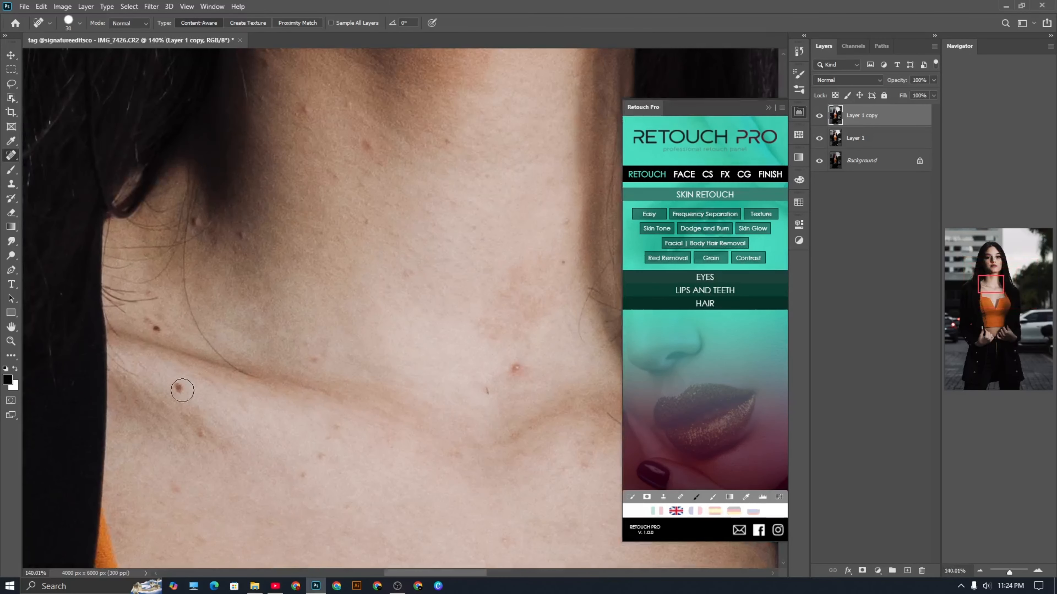
pyautogui.click(156, 325)
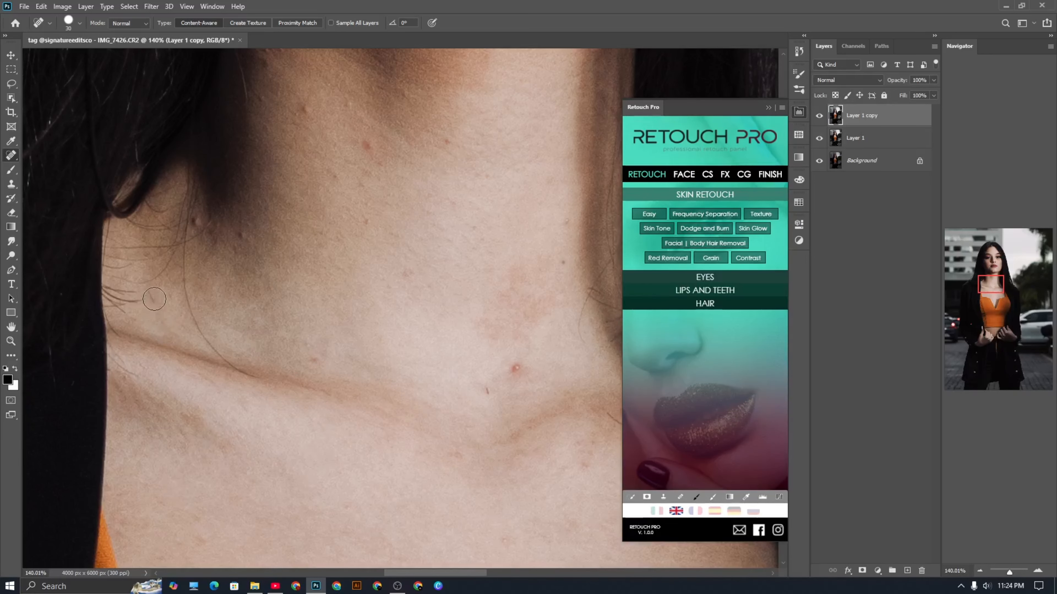
pyautogui.click(306, 110)
pyautogui.scroll(3, 450, 147)
pyautogui.moveTo(273, 144); pyautogui.dragTo(271, 166)
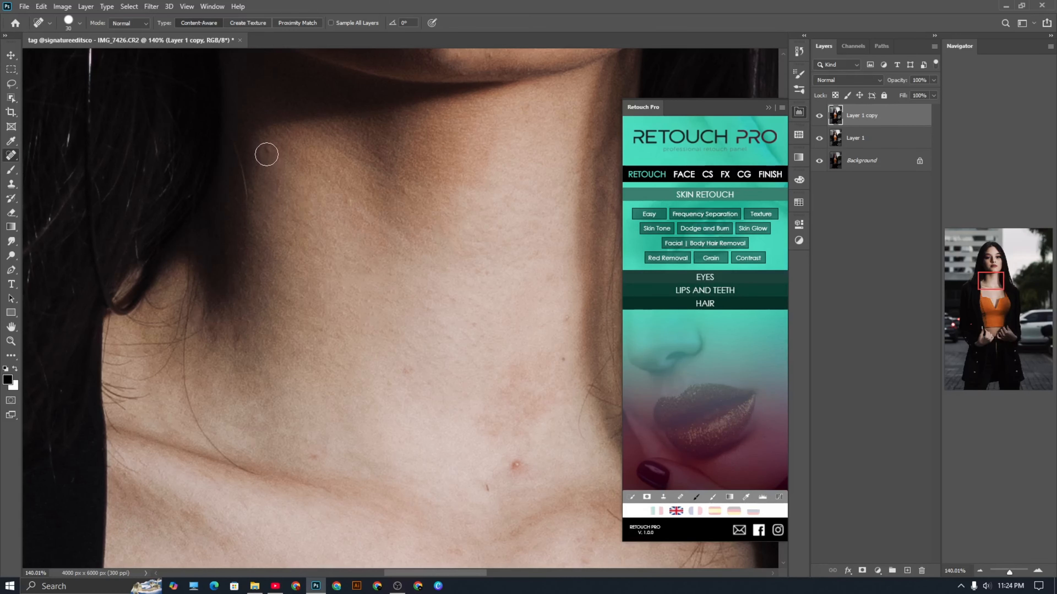
pyautogui.click(517, 467)
pyautogui.click(561, 369)
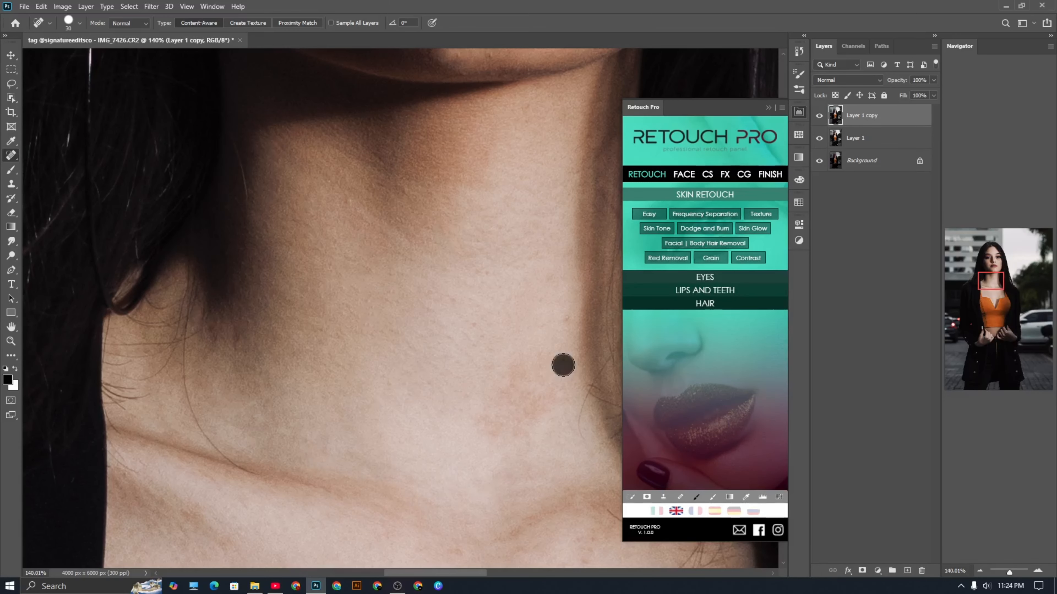
# - Heal the remaining skin spots on the chest just above the orange top's neckline
pyautogui.scroll(-2, 463, 427)
pyautogui.moveTo(397, 493); pyautogui.dragTo(398, 526)
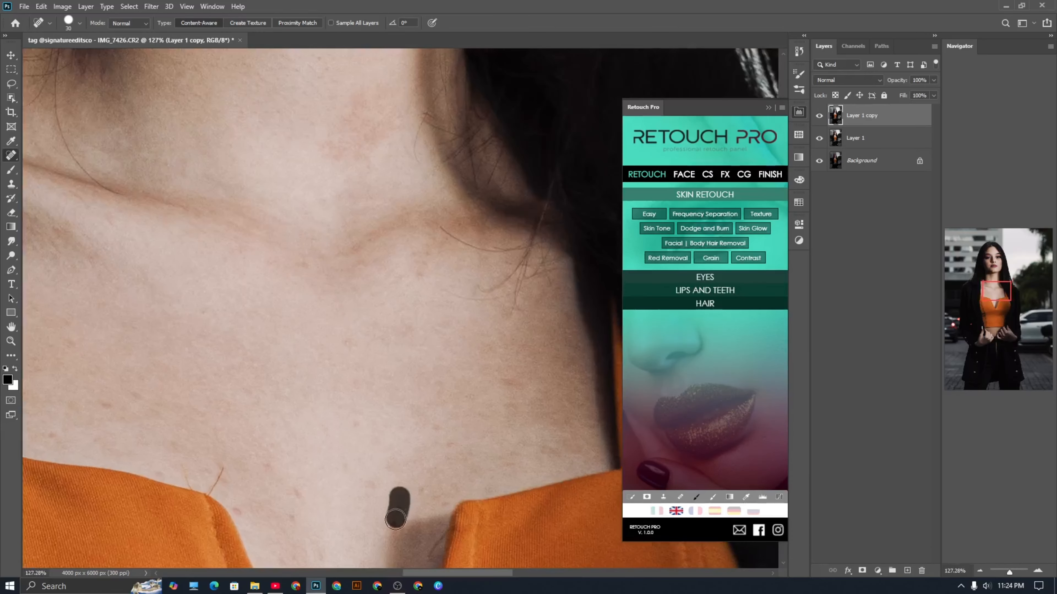
pyautogui.scroll(1, 359, 514)
pyautogui.scroll(-5, 296, 510)
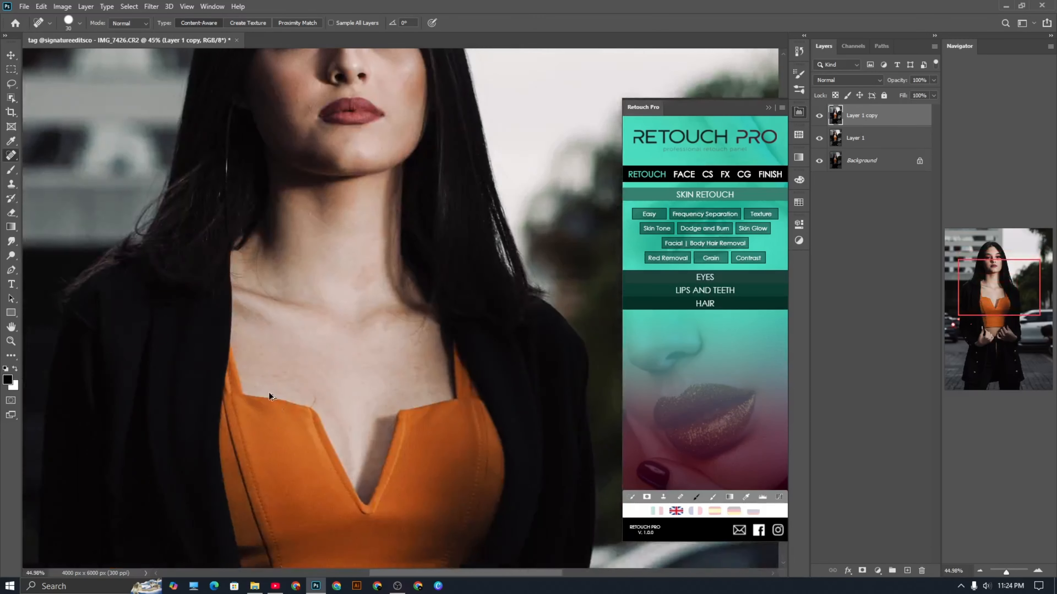
# - Run the Easy skin retouch from Retouch Pro on the healed layer
pyautogui.scroll(-3, 401, 450)
pyautogui.scroll(2, 405, 246)
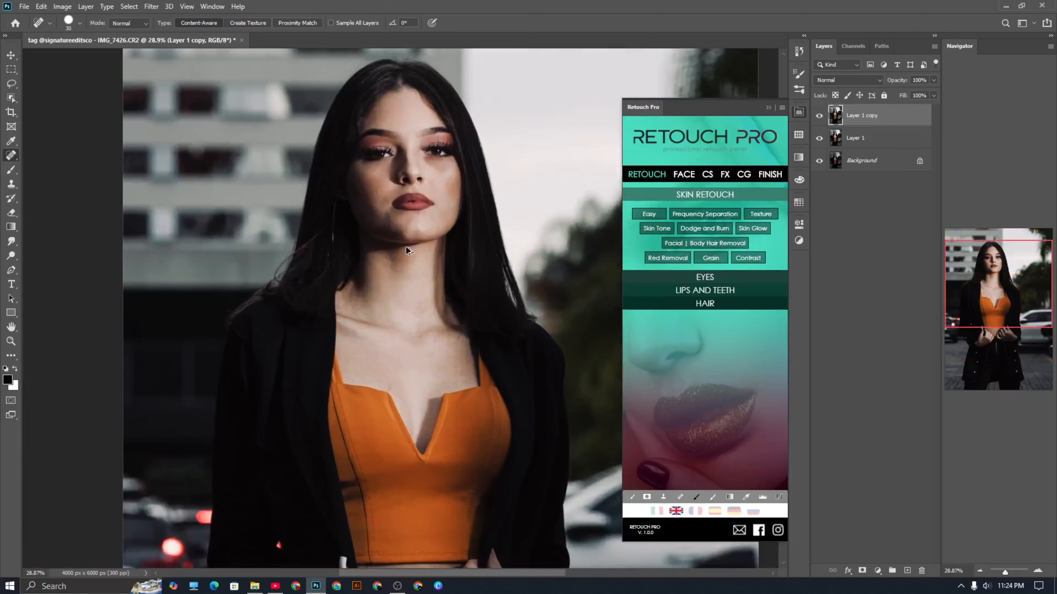
pyautogui.scroll(2, 412, 254)
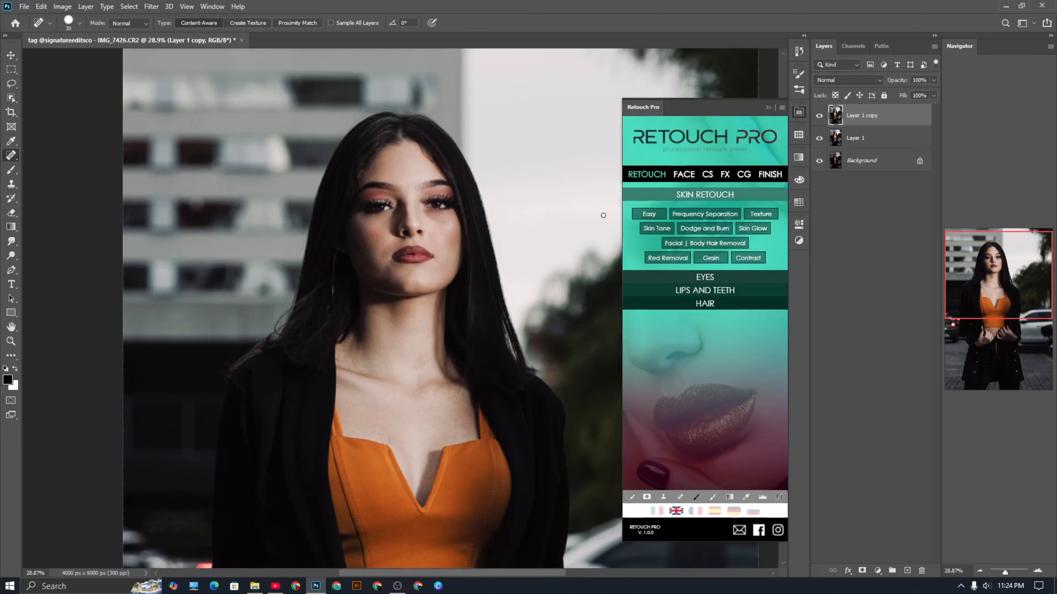
pyautogui.click(648, 215)
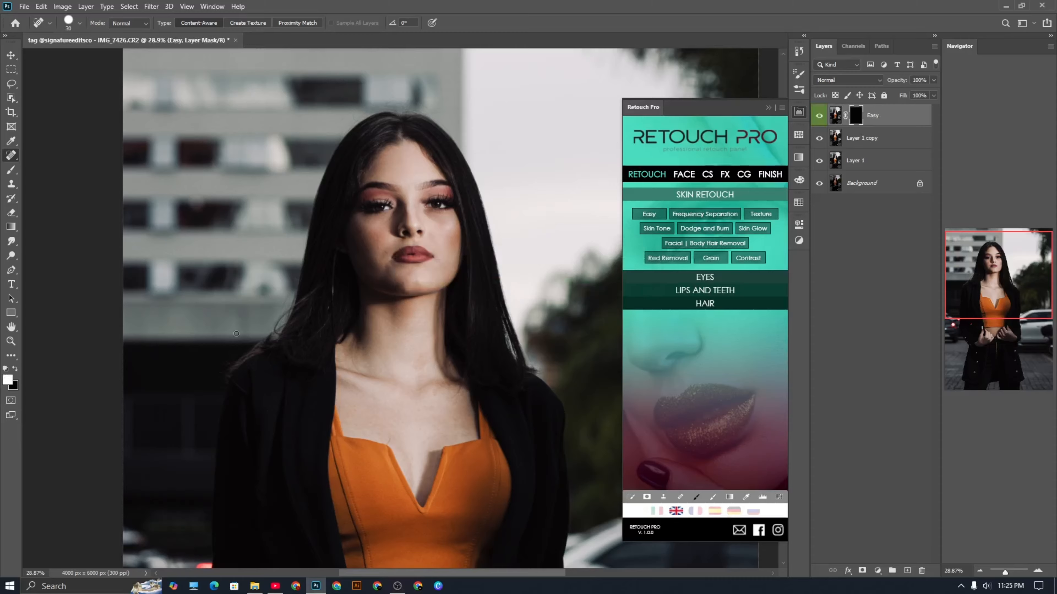
# - Choose the Brush tool with the soft round 30 px tip at 0% hardness for painting on the Easy layer mask
pyautogui.click(11, 169)
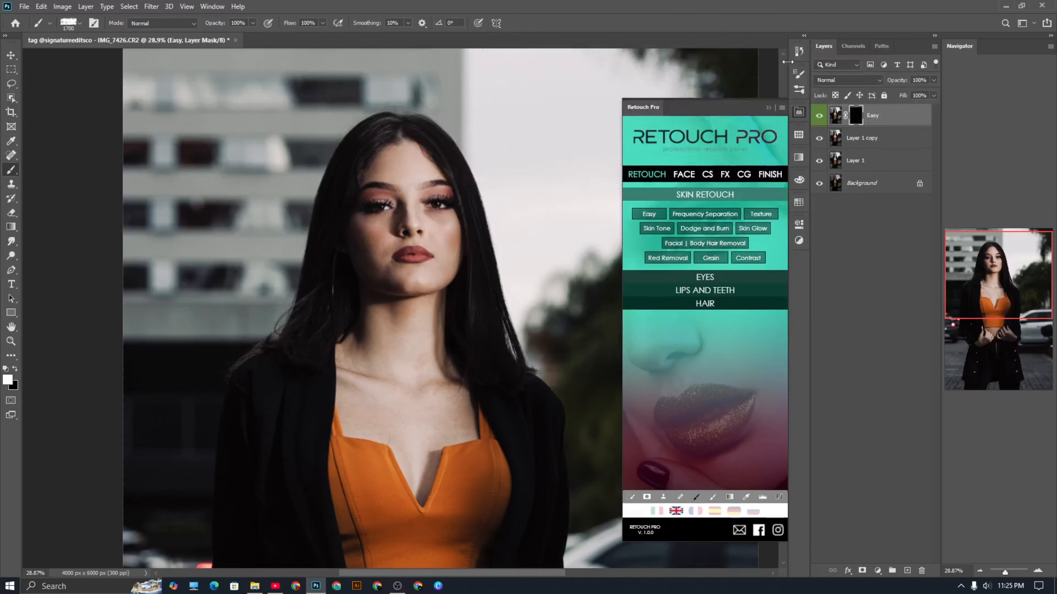
pyautogui.click(799, 74)
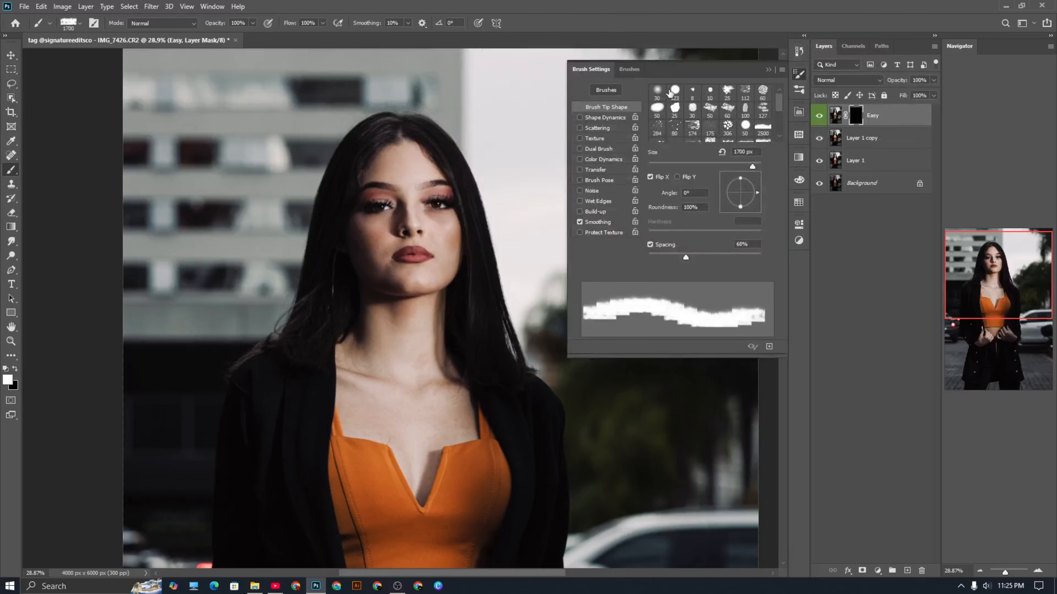
pyautogui.click(674, 92)
pyautogui.click(657, 94)
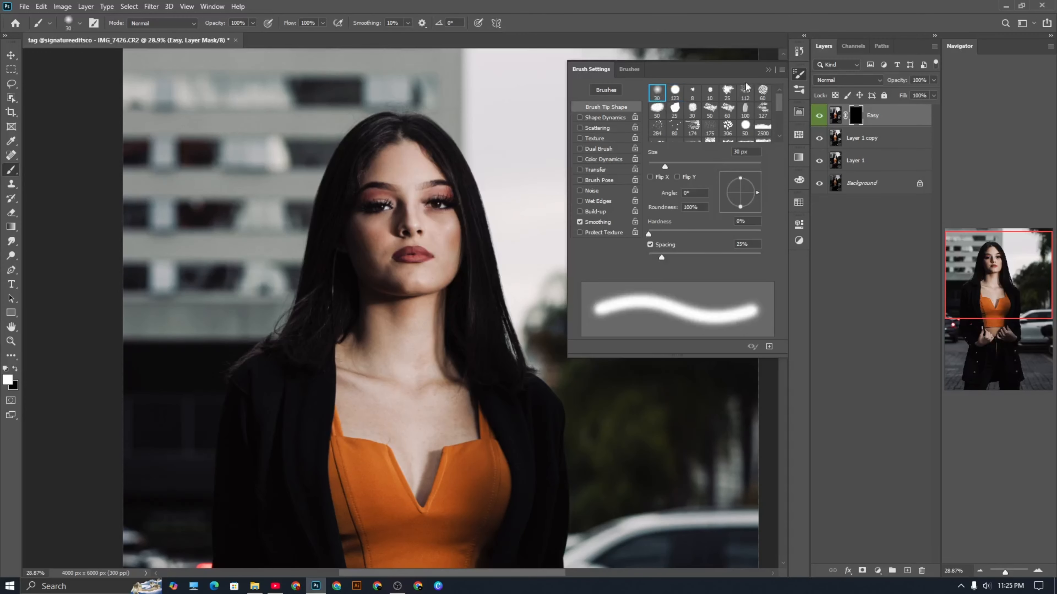
pyautogui.click(767, 70)
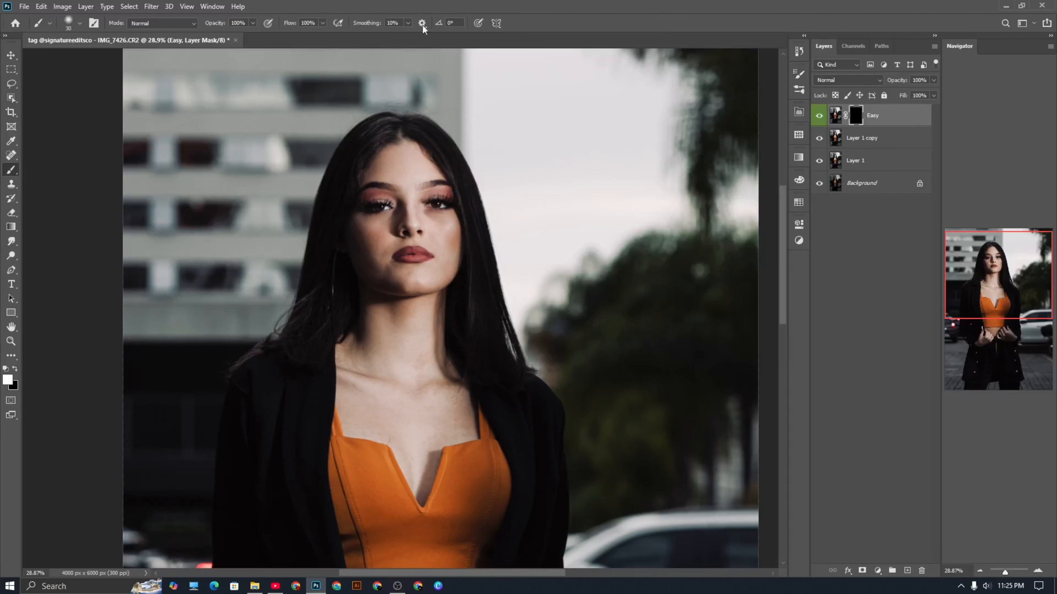
# - Set the brush flow to 64% and its opacity to 63% for painting the skin on the face
pyautogui.click(323, 23)
pyautogui.moveTo(302, 35); pyautogui.dragTo(305, 34)
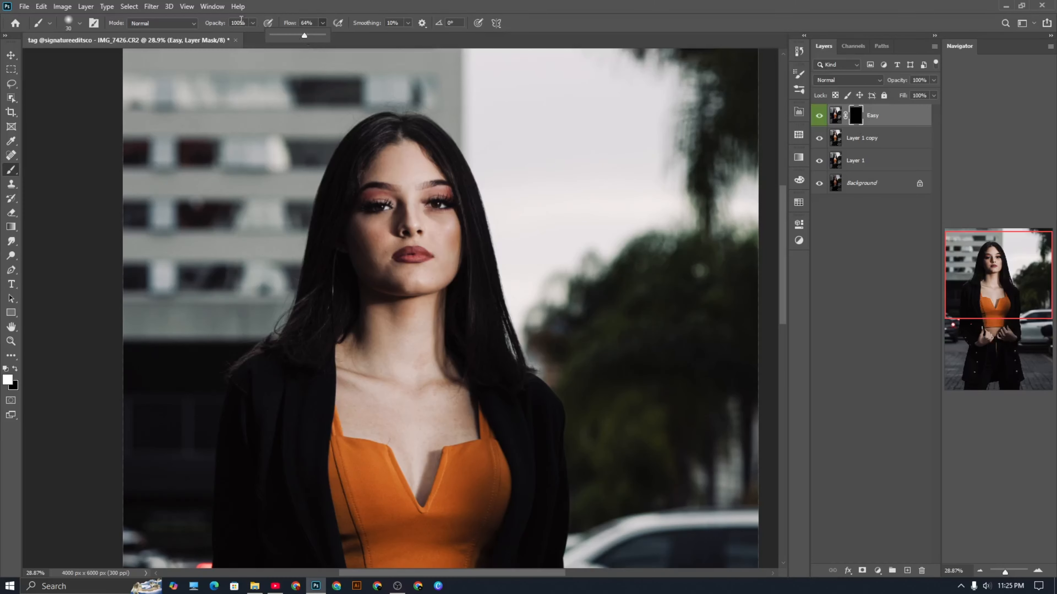
pyautogui.click(253, 22)
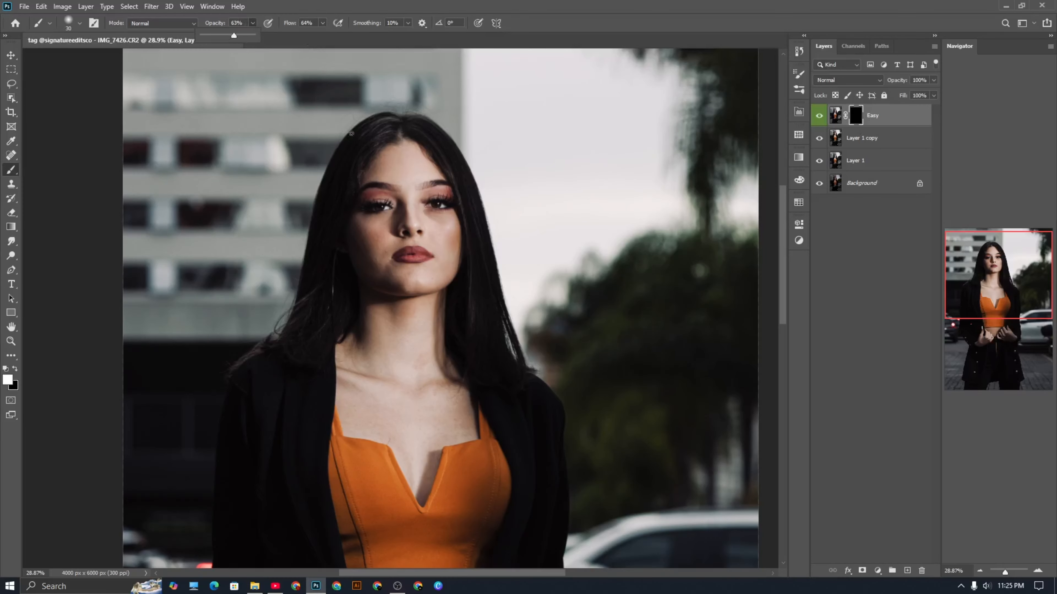
pyautogui.scroll(5, 433, 141)
pyautogui.scroll(1, 431, 141)
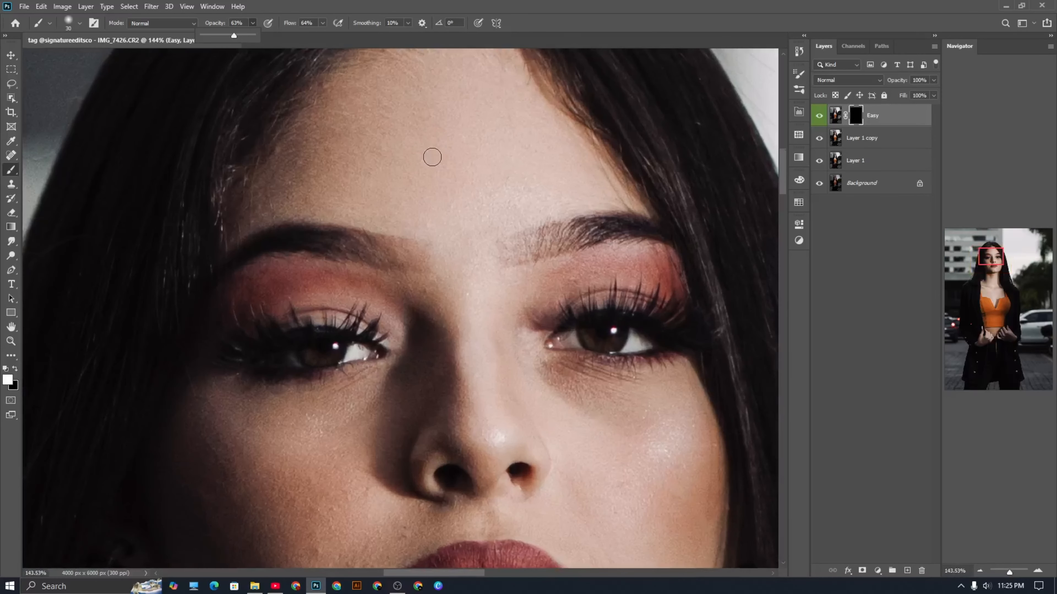
# - Enlarge the soft Brush to 90 px and start painting the smoothing onto the forehead on the Easy layer mask
pyautogui.press(']')
pyautogui.press(']')
pyautogui.press(']')
pyautogui.press(']')
pyautogui.press(']')
pyautogui.press(']')
pyautogui.press(']')
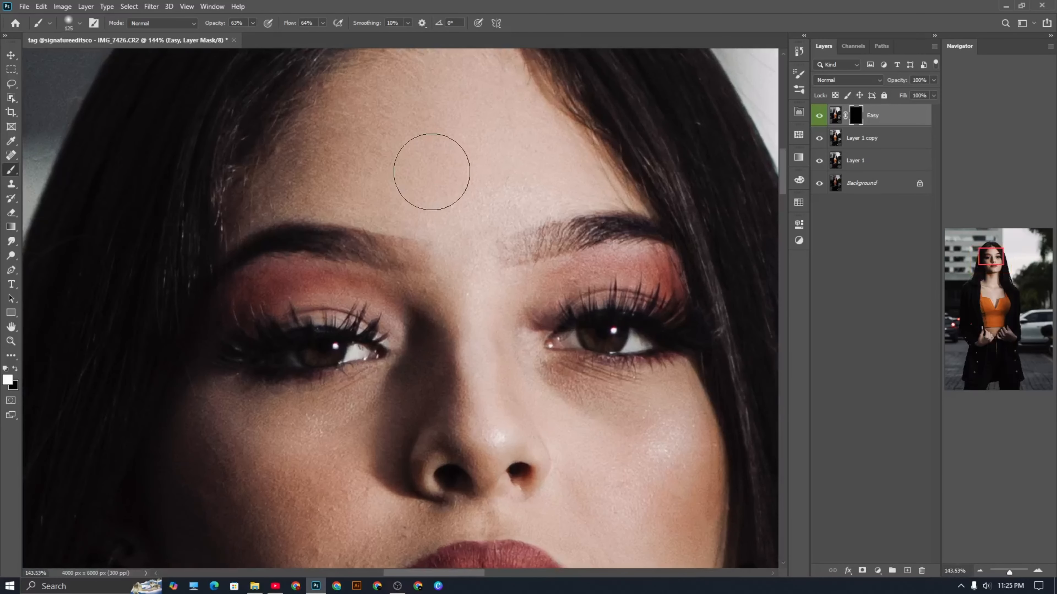
pyautogui.scroll(2, 435, 171)
pyautogui.press('p')
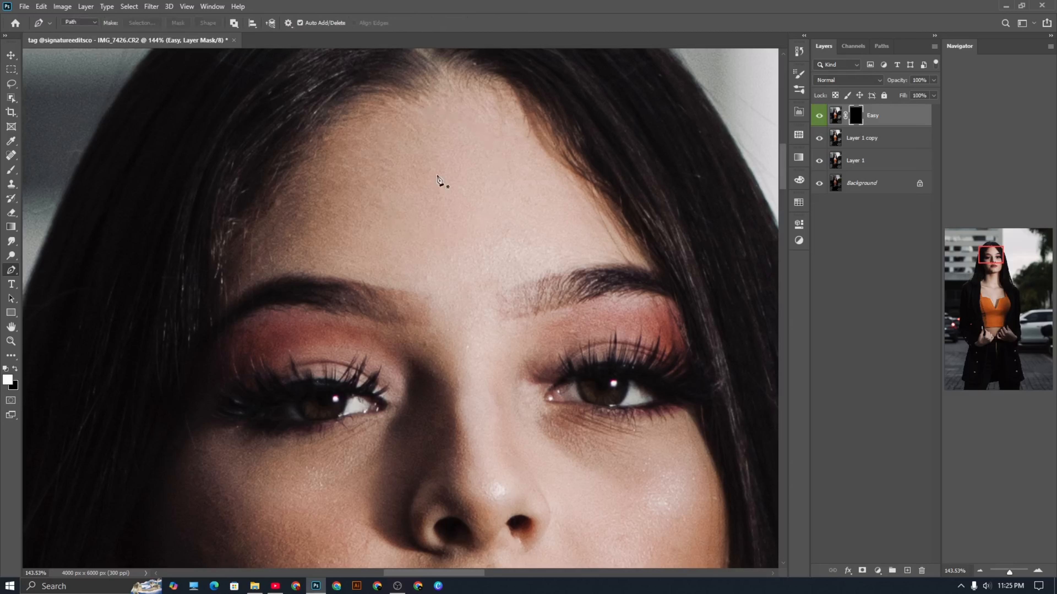
pyautogui.click(10, 170)
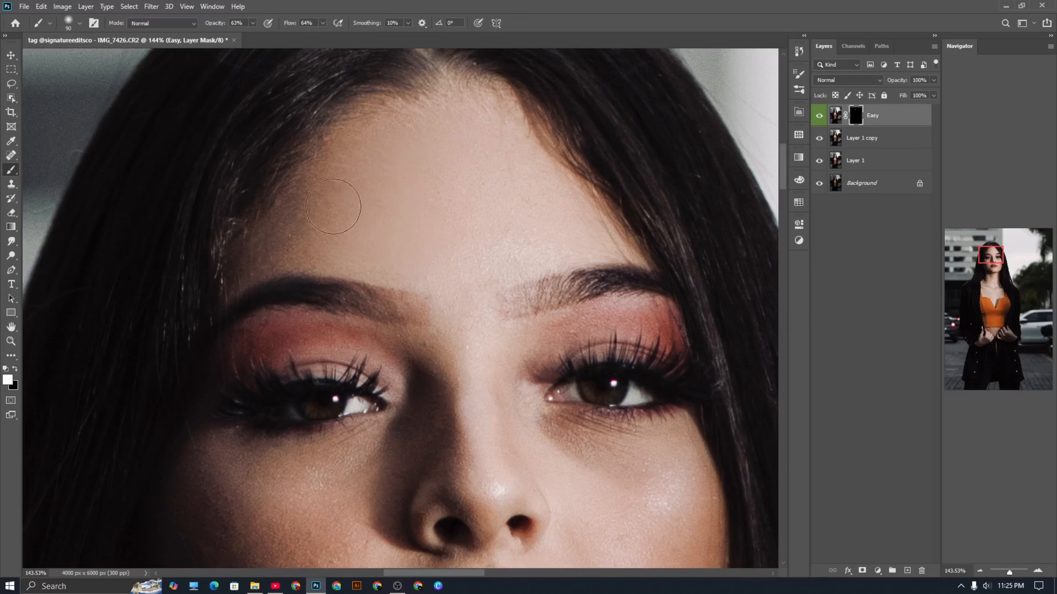
# - Paint the smoothing over the whole forehead, raising the brush opacity to 80% and the flow to 71%
pyautogui.click(252, 24)
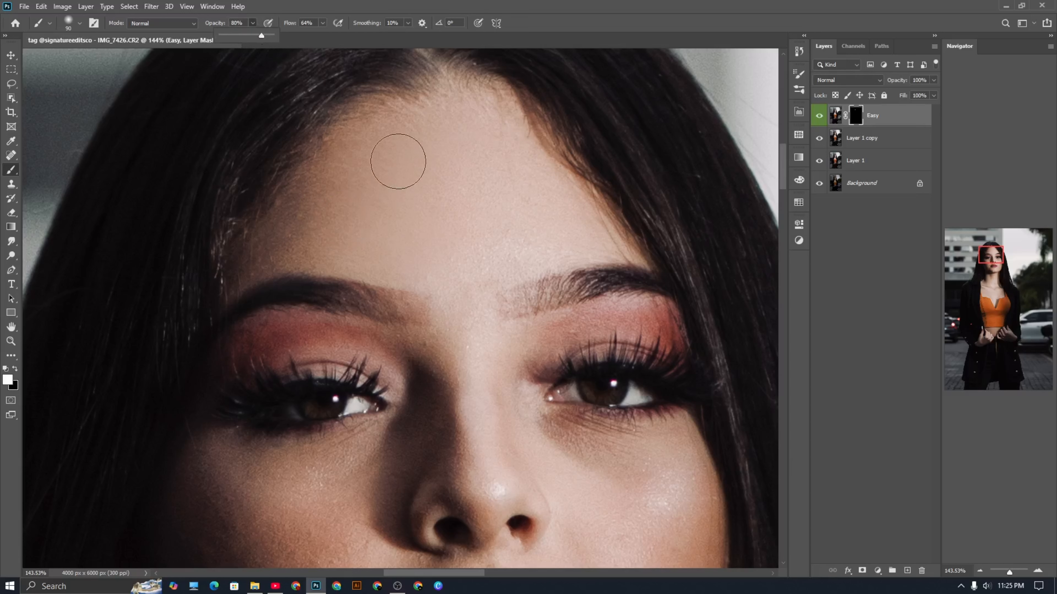
pyautogui.click(399, 162)
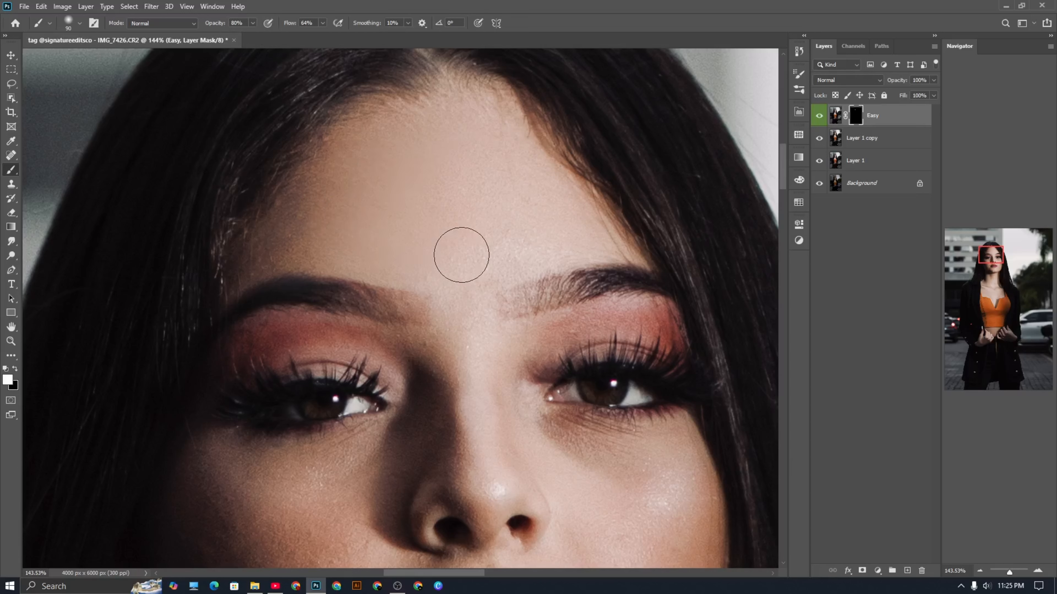
pyautogui.moveTo(462, 255)
pyautogui.mouseDown()
pyautogui.moveTo(433, 246)
pyautogui.moveTo(532, 222)
pyautogui.moveTo(442, 211)
pyautogui.moveTo(503, 226)
pyautogui.moveTo(465, 135)
pyautogui.moveTo(530, 215)
pyautogui.moveTo(525, 184)
pyautogui.moveTo(591, 241)
pyautogui.moveTo(456, 124)
pyautogui.moveTo(349, 145)
pyautogui.moveTo(396, 132)
pyautogui.moveTo(254, 253)
pyautogui.moveTo(446, 184)
pyautogui.mouseUp()
pyautogui.moveTo(300, 242)
pyautogui.mouseDown()
pyautogui.moveTo(441, 145)
pyautogui.moveTo(364, 113)
pyautogui.mouseUp()
pyautogui.click(322, 23)
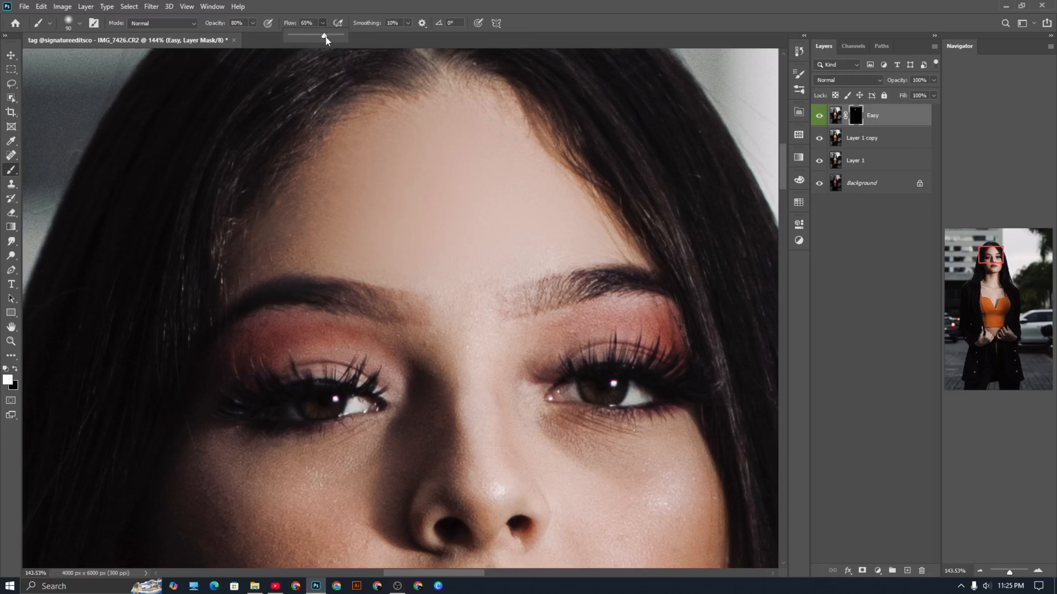
pyautogui.click(394, 179)
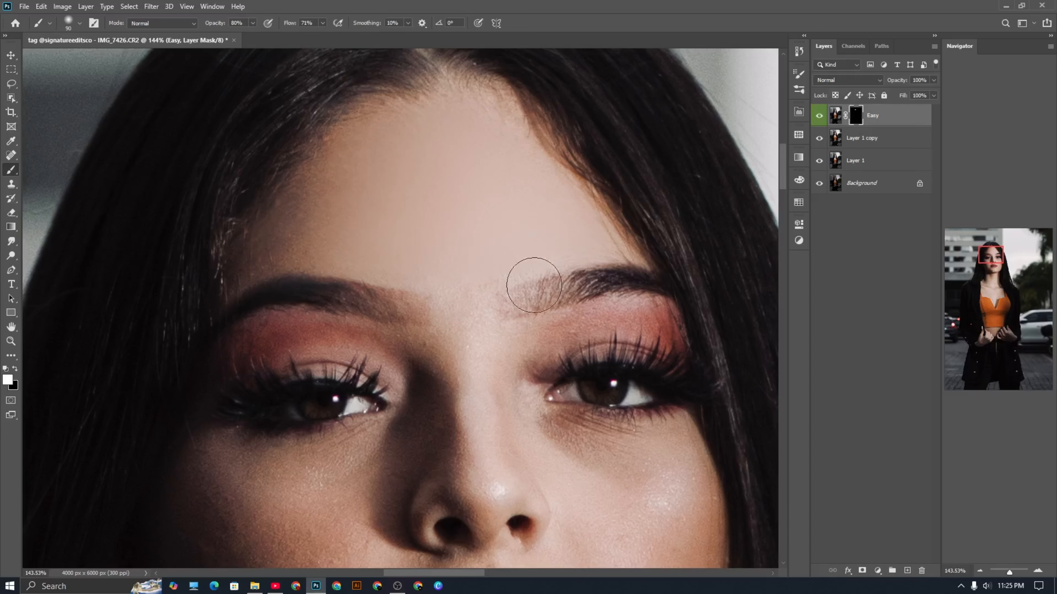
# - Paint the smoothing over both cheeks and the skin beside the mouth on the Easy layer mask
pyautogui.scroll(-8, 497, 312)
pyautogui.scroll(8, 520, 356)
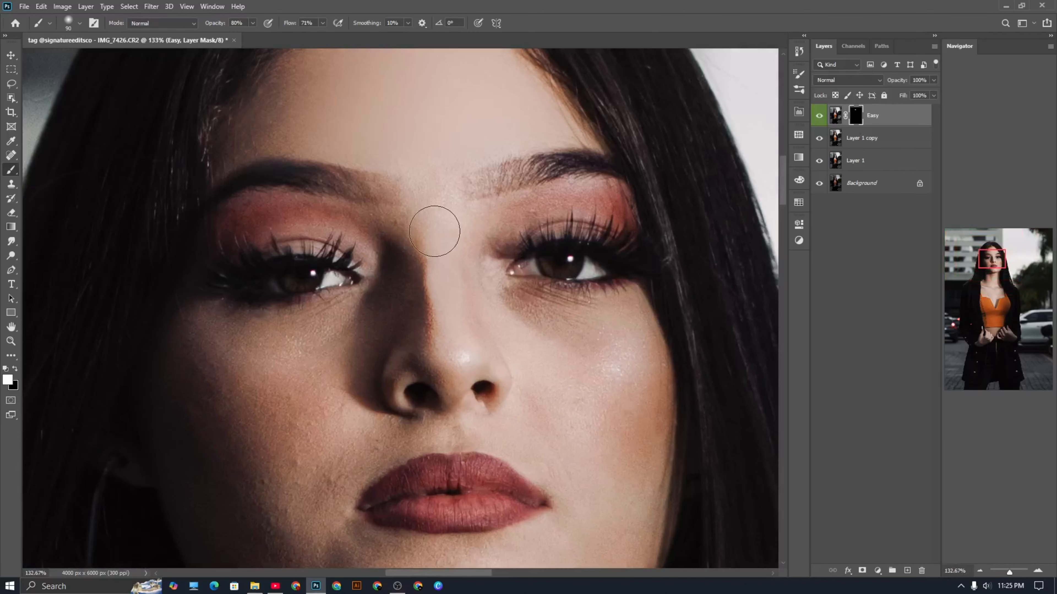
pyautogui.moveTo(668, 365)
pyautogui.mouseDown()
pyautogui.moveTo(605, 365)
pyautogui.moveTo(539, 333)
pyautogui.moveTo(633, 320)
pyautogui.moveTo(622, 473)
pyautogui.moveTo(586, 368)
pyautogui.moveTo(572, 421)
pyautogui.moveTo(602, 489)
pyautogui.moveTo(630, 347)
pyautogui.moveTo(644, 503)
pyautogui.moveTo(551, 400)
pyautogui.moveTo(546, 430)
pyautogui.moveTo(443, 431)
pyautogui.moveTo(357, 452)
pyautogui.moveTo(371, 344)
pyautogui.moveTo(311, 432)
pyautogui.moveTo(372, 295)
pyautogui.moveTo(284, 402)
pyautogui.moveTo(404, 298)
pyautogui.moveTo(219, 388)
pyautogui.moveTo(272, 340)
pyautogui.moveTo(221, 342)
pyautogui.mouseUp()
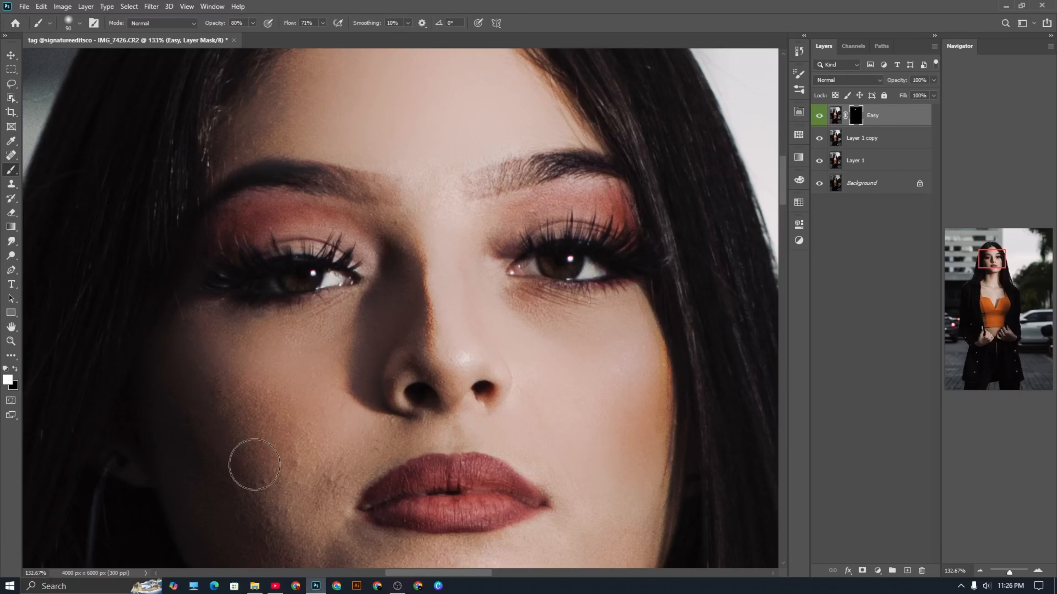
pyautogui.scroll(-3, 253, 441)
pyautogui.hscroll(-1, 253, 437)
pyautogui.moveTo(362, 402)
pyautogui.mouseDown()
pyautogui.moveTo(303, 279)
pyautogui.moveTo(272, 396)
pyautogui.moveTo(233, 271)
pyautogui.moveTo(282, 425)
pyautogui.moveTo(345, 478)
pyautogui.moveTo(257, 276)
pyautogui.moveTo(394, 451)
pyautogui.moveTo(403, 397)
pyautogui.moveTo(398, 500)
pyautogui.moveTo(438, 413)
pyautogui.mouseUp()
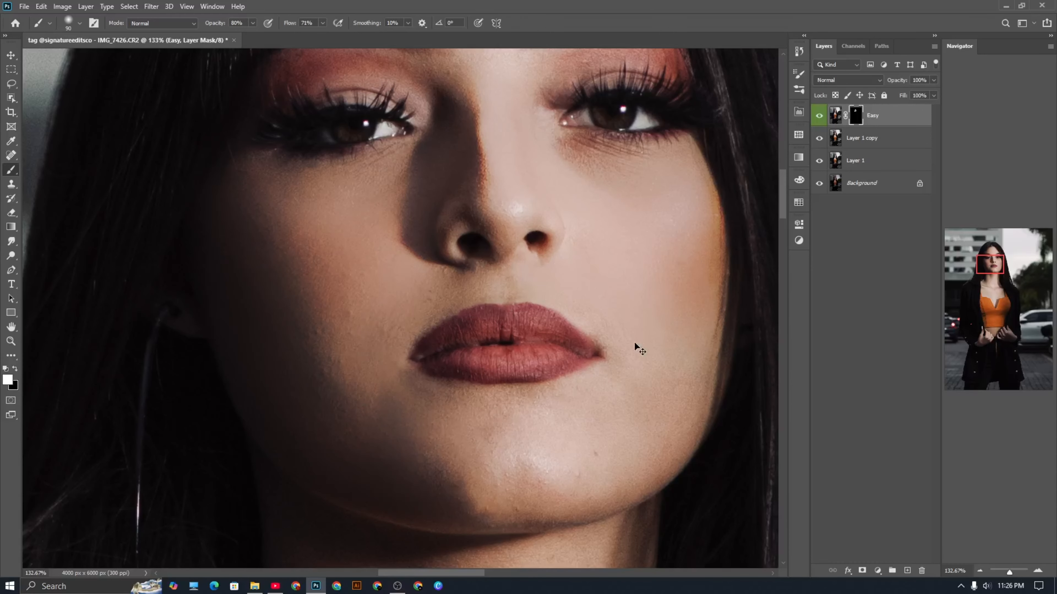
# - Paint the smoothing over the chin, the jaw and the nose on the Easy layer mask
pyautogui.hscroll(1, 632, 349)
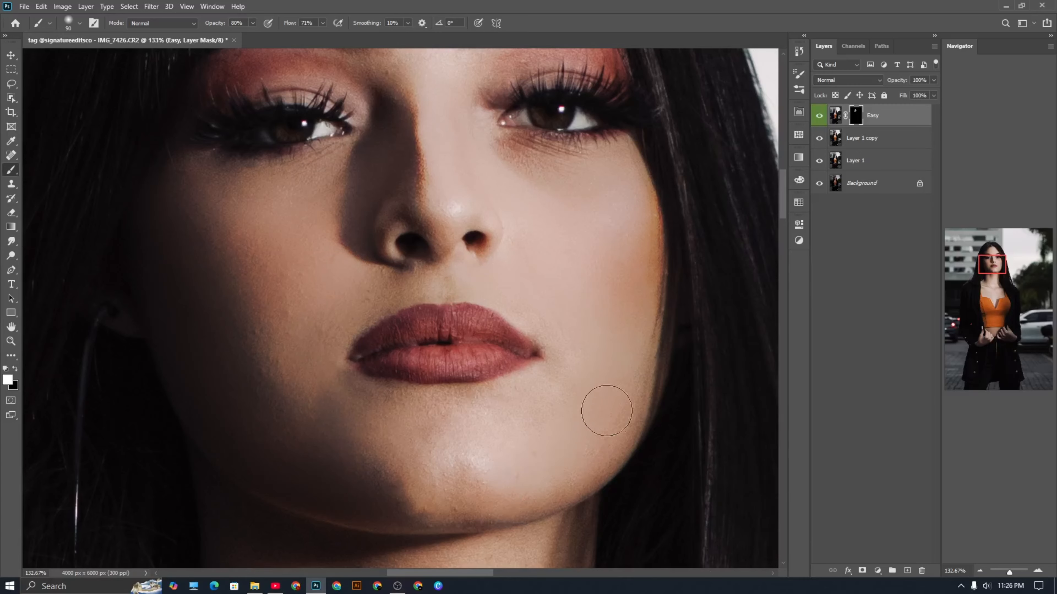
pyautogui.moveTo(437, 489)
pyautogui.mouseDown()
pyautogui.moveTo(374, 457)
pyautogui.moveTo(337, 414)
pyautogui.moveTo(372, 494)
pyautogui.moveTo(482, 479)
pyautogui.mouseUp()
pyautogui.moveTo(472, 138)
pyautogui.mouseDown()
pyautogui.moveTo(465, 209)
pyautogui.moveTo(401, 229)
pyautogui.moveTo(418, 191)
pyautogui.moveTo(379, 212)
pyautogui.moveTo(377, 267)
pyautogui.mouseUp()
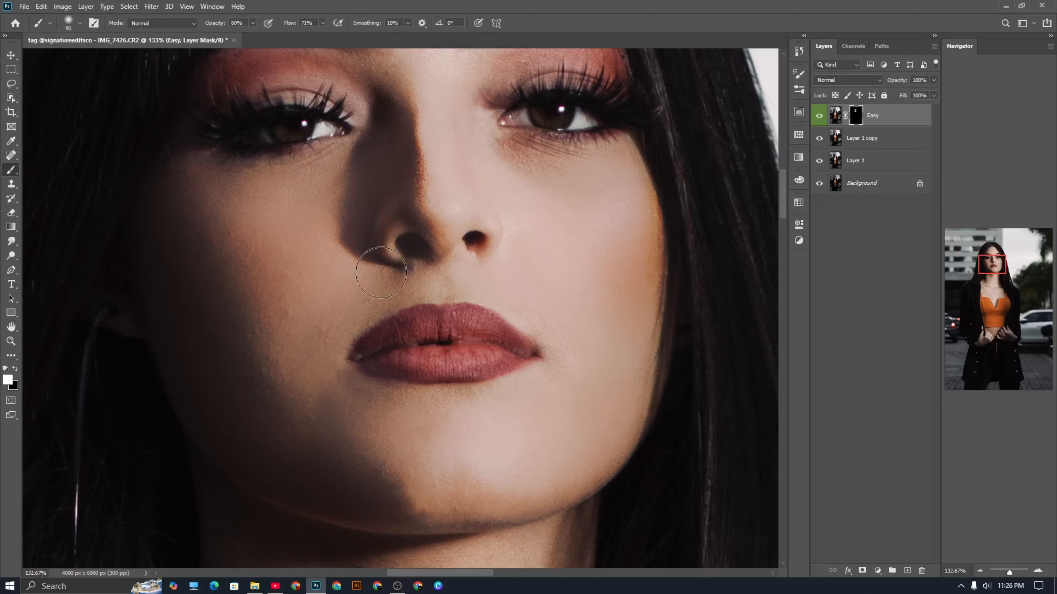
# - Paint the smoothing over the eyelids and the skin around both eyes on the Easy layer mask
pyautogui.scroll(-7, 488, 313)
pyautogui.scroll(6, 545, 228)
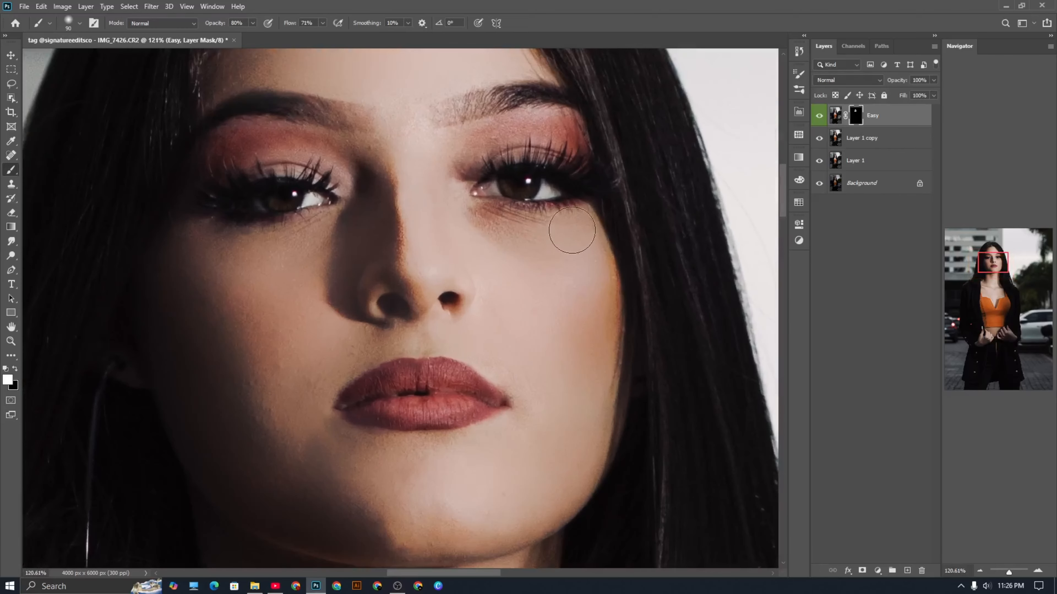
pyautogui.moveTo(533, 128); pyautogui.dragTo(566, 134)
pyautogui.hscroll(-1, 307, 194)
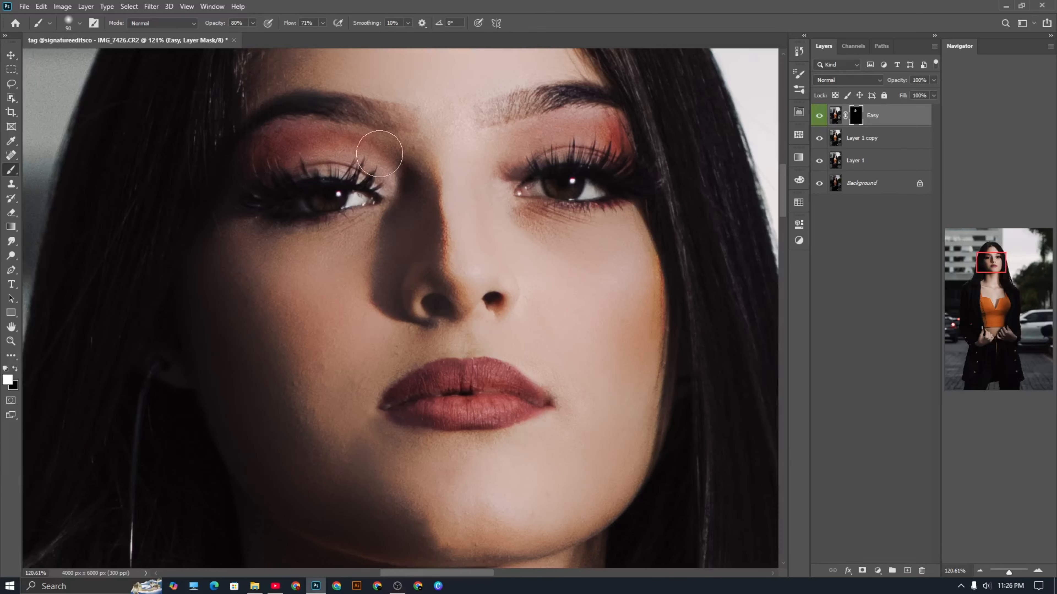
pyautogui.moveTo(379, 154)
pyautogui.mouseDown()
pyautogui.moveTo(391, 163)
pyautogui.moveTo(275, 154)
pyautogui.moveTo(236, 194)
pyautogui.mouseUp()
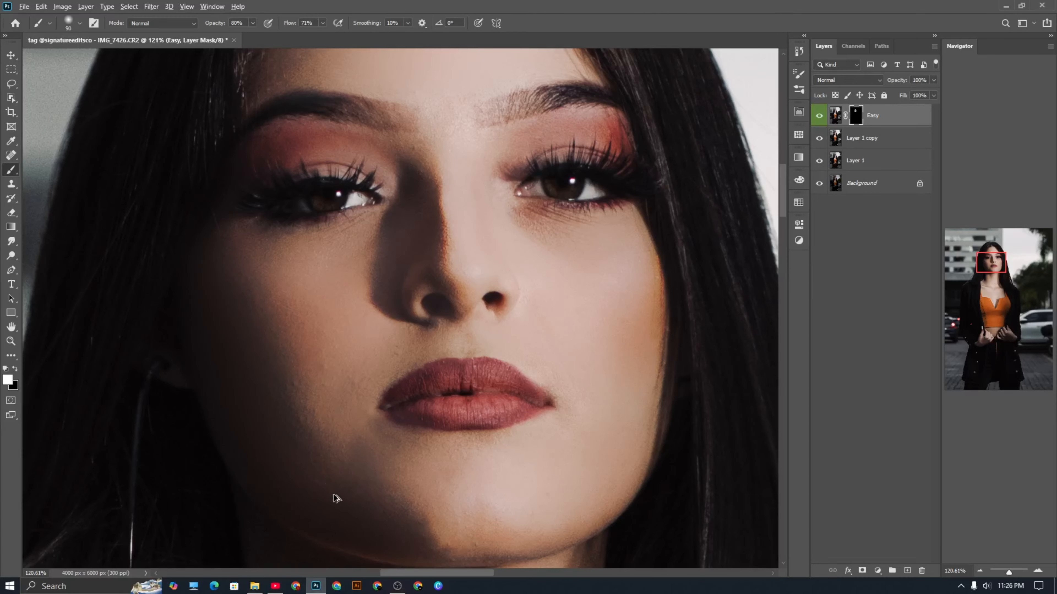
# - Toggle the Easy layer's visibility to compare the face before and after the smoothing
pyautogui.scroll(-10, 332, 498)
pyautogui.scroll(-3, 399, 478)
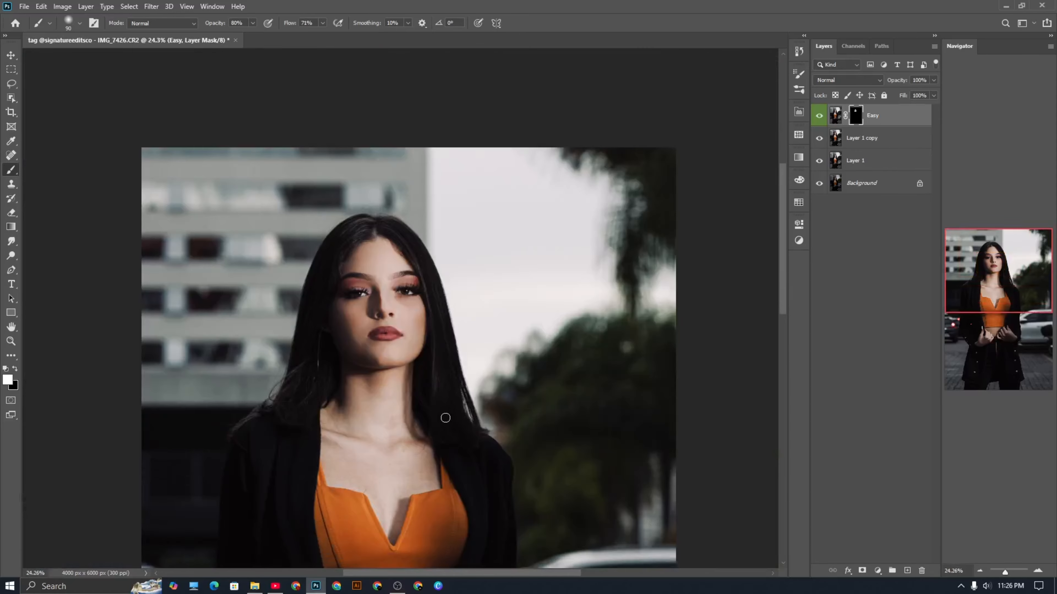
pyautogui.scroll(3, 378, 396)
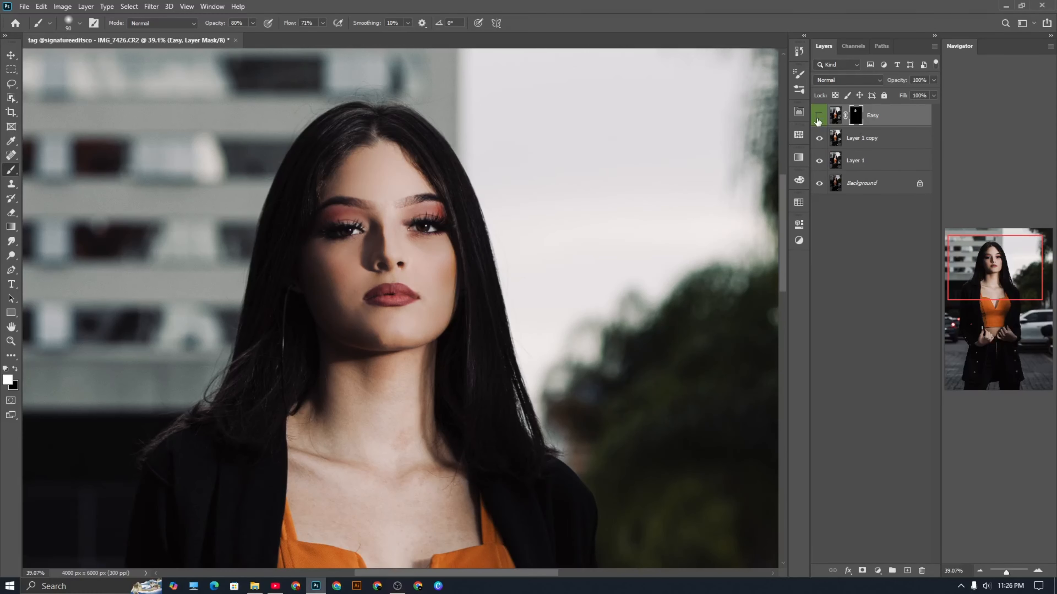
pyautogui.click(818, 116)
# - Enlarge the brush to 125 px and paint the smoothing over the neck on the Easy layer mask
pyautogui.scroll(3, 379, 395)
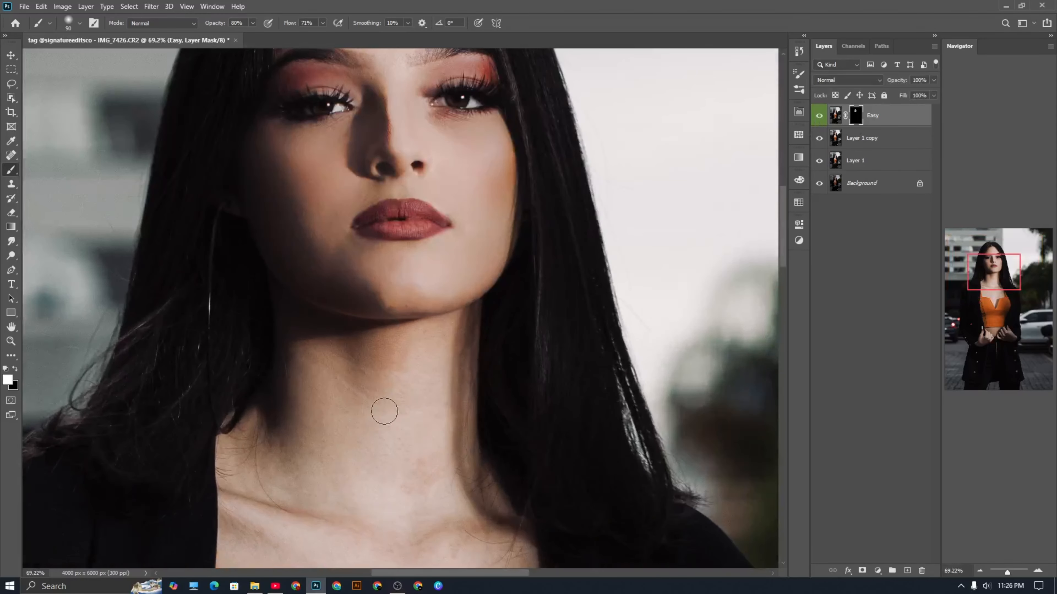
pyautogui.scroll(4, 384, 412)
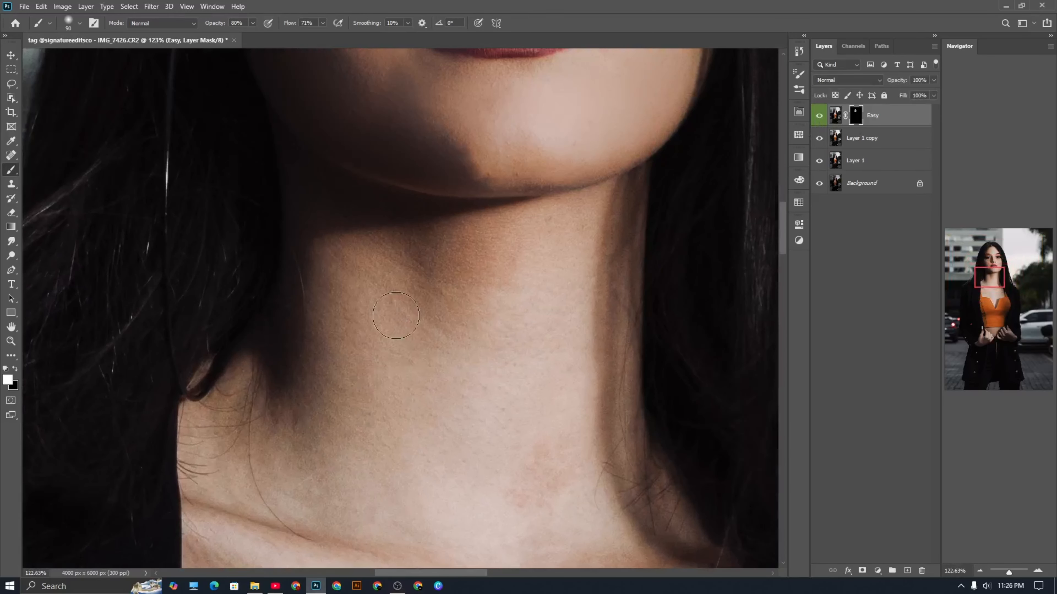
pyautogui.press(']')
pyautogui.press(']')
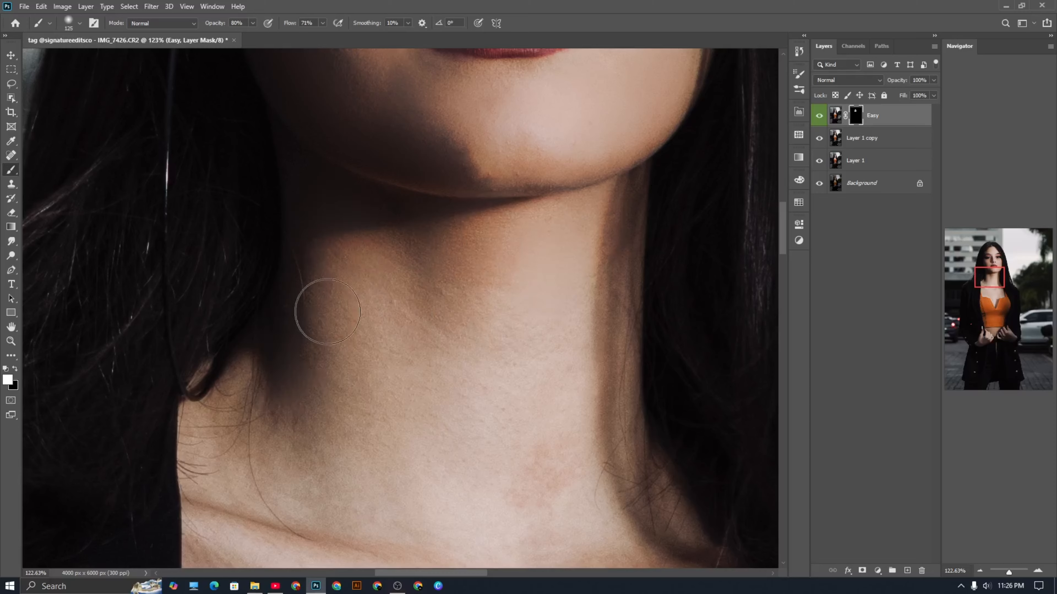
pyautogui.moveTo(325, 319)
pyautogui.mouseDown()
pyautogui.moveTo(267, 363)
pyautogui.moveTo(316, 343)
pyautogui.moveTo(360, 276)
pyautogui.moveTo(402, 398)
pyautogui.moveTo(448, 349)
pyautogui.moveTo(539, 389)
pyautogui.moveTo(589, 290)
pyautogui.moveTo(610, 364)
pyautogui.moveTo(596, 397)
pyautogui.moveTo(628, 203)
pyautogui.moveTo(593, 388)
pyautogui.mouseUp()
# - Paint the smoothing over the collarbones and chest down to the orange top's neckline, adjusting the brush size as needed
pyautogui.scroll(-3, 594, 388)
pyautogui.scroll(-5, 594, 388)
pyautogui.scroll(1, 578, 449)
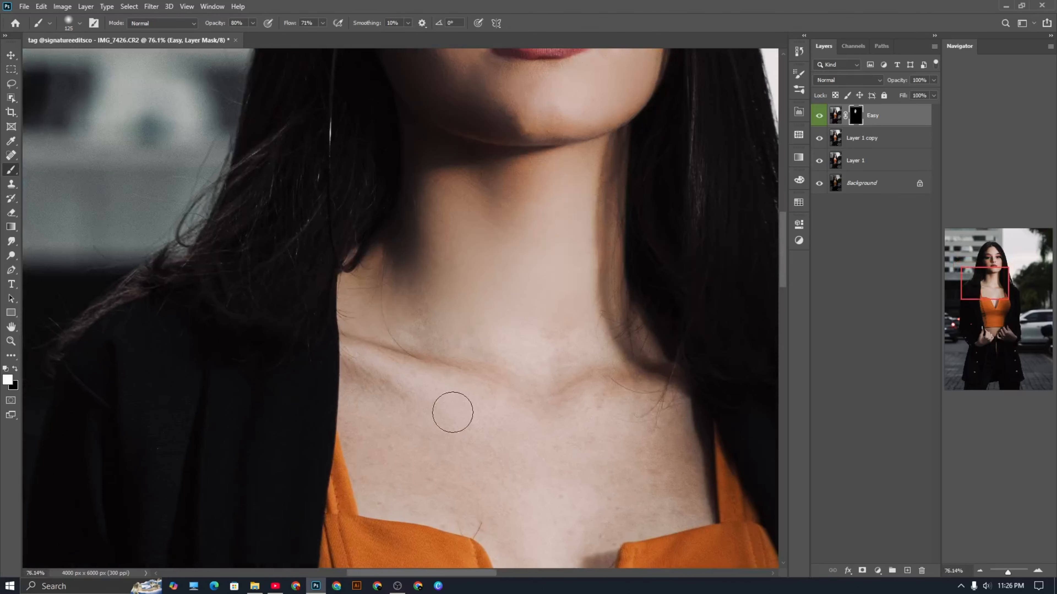
pyautogui.moveTo(407, 340)
pyautogui.mouseDown()
pyautogui.moveTo(367, 410)
pyautogui.moveTo(377, 326)
pyautogui.mouseUp()
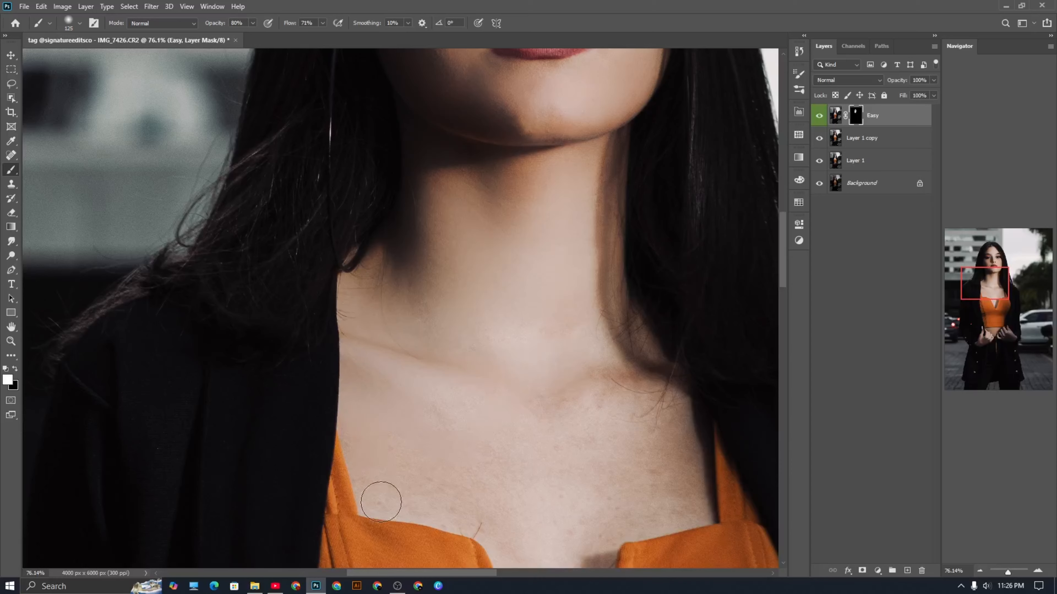
pyautogui.moveTo(366, 461)
pyautogui.mouseDown()
pyautogui.moveTo(400, 489)
pyautogui.moveTo(469, 482)
pyautogui.moveTo(512, 508)
pyautogui.moveTo(462, 435)
pyautogui.mouseUp()
pyautogui.press(']')
pyautogui.press(']')
pyautogui.moveTo(675, 474)
pyautogui.mouseDown()
pyautogui.moveTo(660, 505)
pyautogui.moveTo(684, 492)
pyautogui.moveTo(639, 517)
pyautogui.moveTo(657, 441)
pyautogui.moveTo(600, 492)
pyautogui.moveTo(611, 521)
pyautogui.mouseUp()
pyautogui.scroll(-5, 611, 520)
pyautogui.press('[')
pyautogui.press('[')
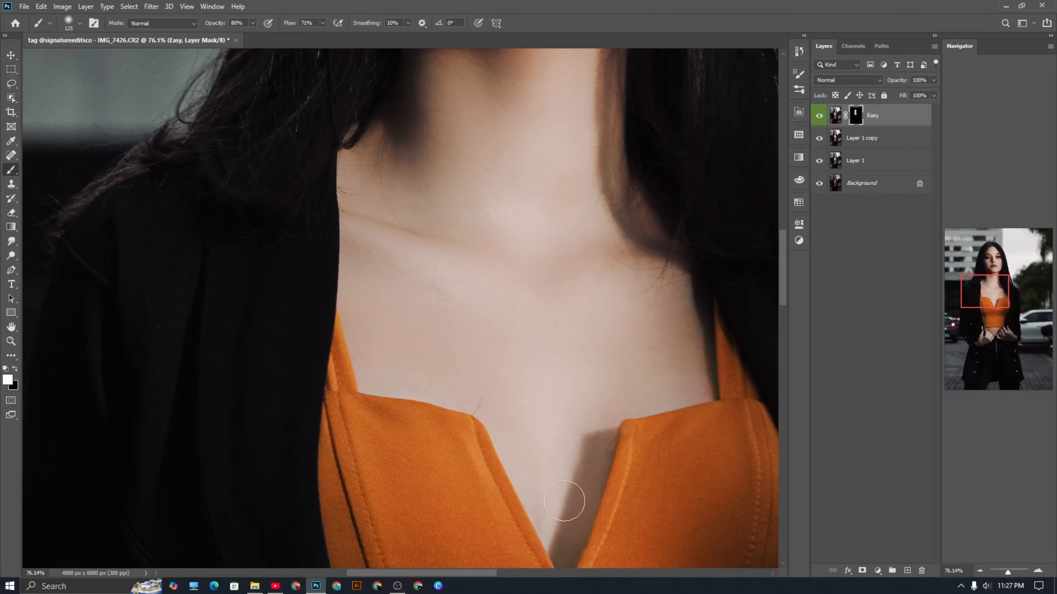
# - Paint the smoothing over the bare midriff between the orange top and the trousers with the 125 px brush
pyautogui.scroll(-5, 567, 500)
pyautogui.scroll(7, 559, 496)
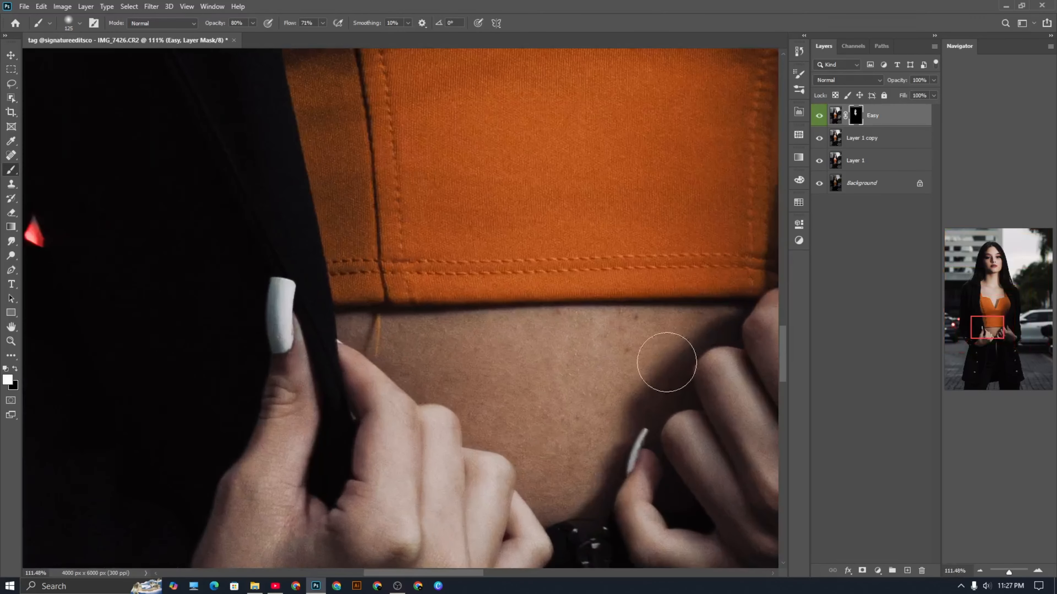
pyautogui.moveTo(667, 362)
pyautogui.mouseDown()
pyautogui.moveTo(599, 361)
pyautogui.moveTo(667, 337)
pyautogui.moveTo(543, 359)
pyautogui.moveTo(347, 322)
pyautogui.moveTo(492, 379)
pyautogui.moveTo(402, 355)
pyautogui.moveTo(547, 420)
pyautogui.moveTo(485, 412)
pyautogui.moveTo(549, 409)
pyautogui.moveTo(559, 472)
pyautogui.moveTo(654, 379)
pyautogui.moveTo(578, 514)
pyautogui.moveTo(543, 453)
pyautogui.moveTo(559, 494)
pyautogui.moveTo(488, 432)
pyautogui.moveTo(565, 486)
pyautogui.moveTo(641, 340)
pyautogui.moveTo(660, 349)
pyautogui.moveTo(642, 384)
pyautogui.moveTo(720, 337)
pyautogui.moveTo(605, 336)
pyautogui.mouseUp()
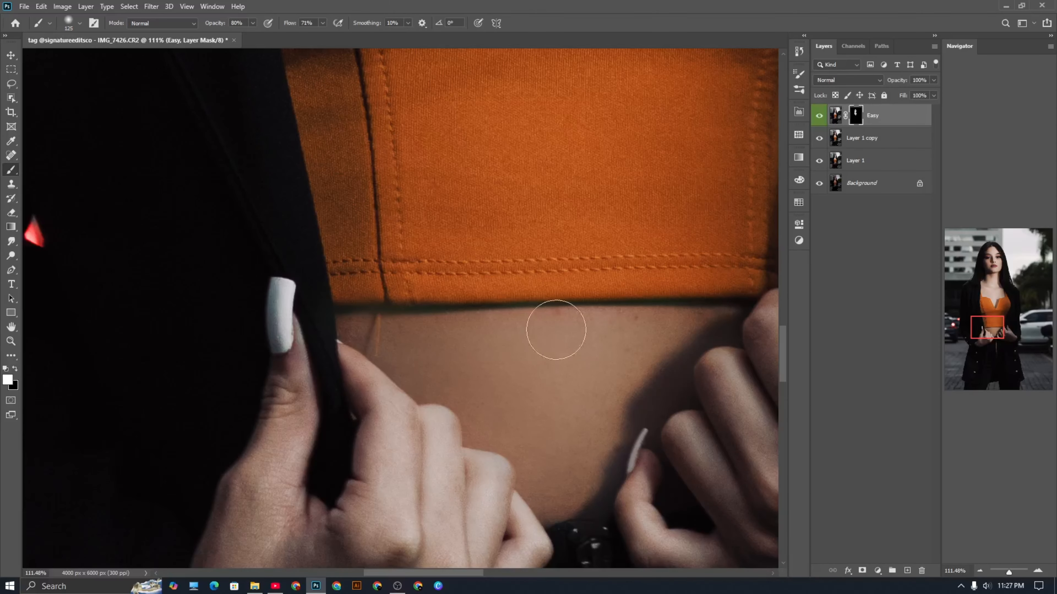
# - Paint the smoothing over the back and fingers of the hand on the image's left side
pyautogui.scroll(-5, 571, 385)
pyautogui.scroll(5, 479, 401)
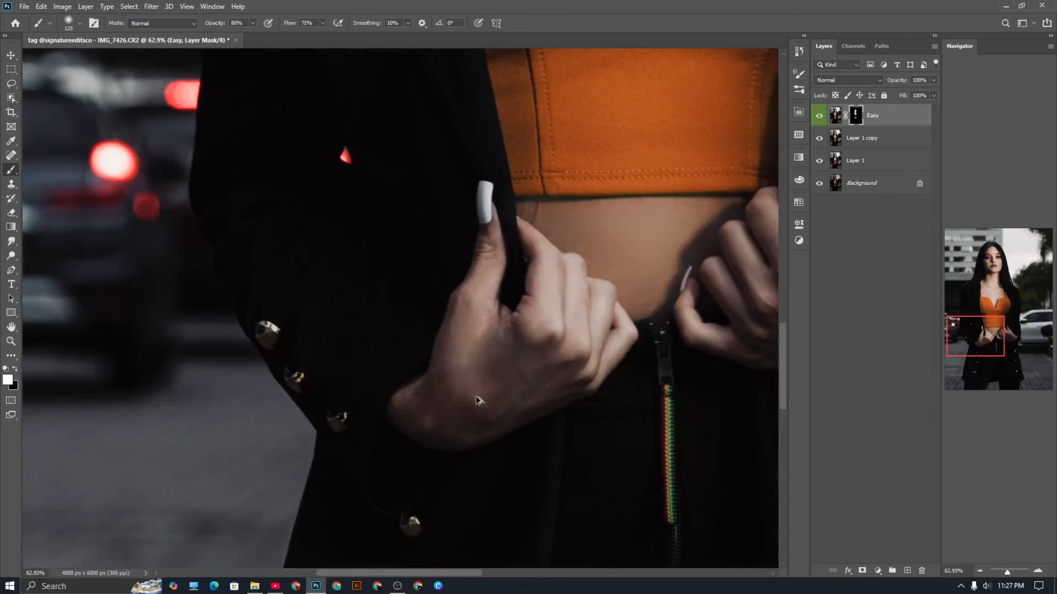
pyautogui.moveTo(393, 379)
pyautogui.mouseDown()
pyautogui.moveTo(457, 242)
pyautogui.moveTo(424, 390)
pyautogui.moveTo(489, 216)
pyautogui.moveTo(637, 329)
pyautogui.moveTo(712, 341)
pyautogui.mouseUp()
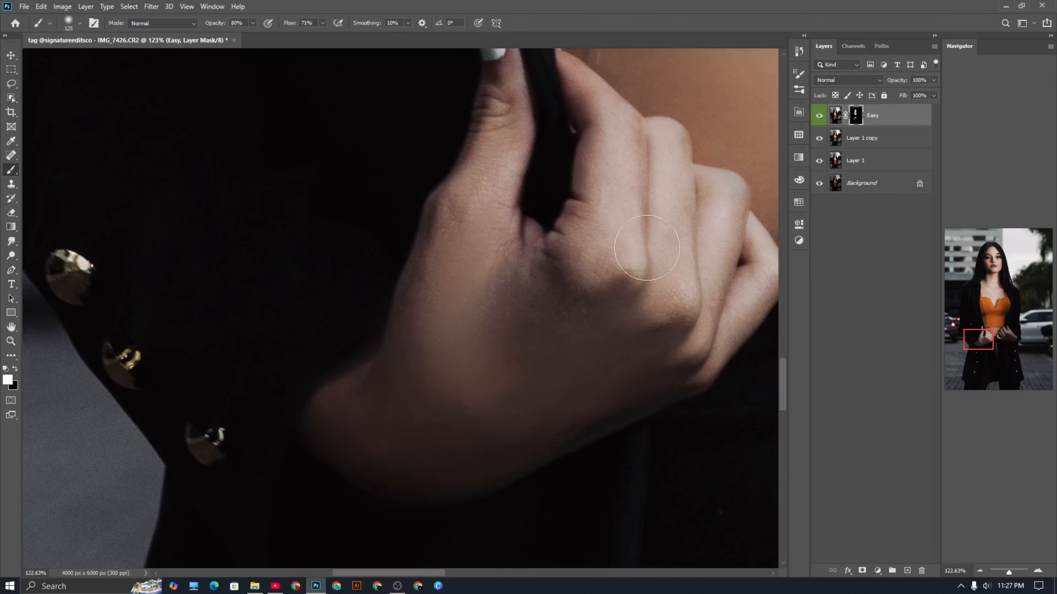
pyautogui.moveTo(496, 146)
pyautogui.mouseDown()
pyautogui.moveTo(588, 125)
pyautogui.moveTo(640, 151)
pyautogui.moveTo(681, 202)
pyautogui.moveTo(667, 324)
pyautogui.moveTo(723, 241)
pyautogui.moveTo(699, 331)
pyautogui.moveTo(750, 299)
pyautogui.mouseUp()
# - Paint the smoothing over the other hand holding the jacket on the image's right side
pyautogui.scroll(-10, 586, 358)
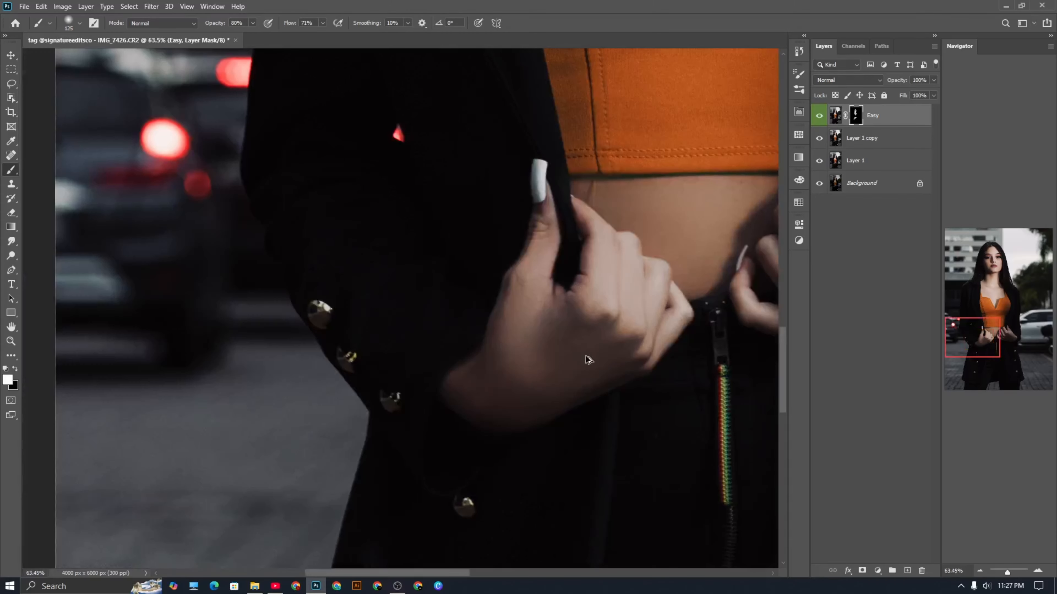
pyautogui.hscroll(5, 595, 359)
pyautogui.scroll(5, 639, 359)
pyautogui.scroll(2, 602, 345)
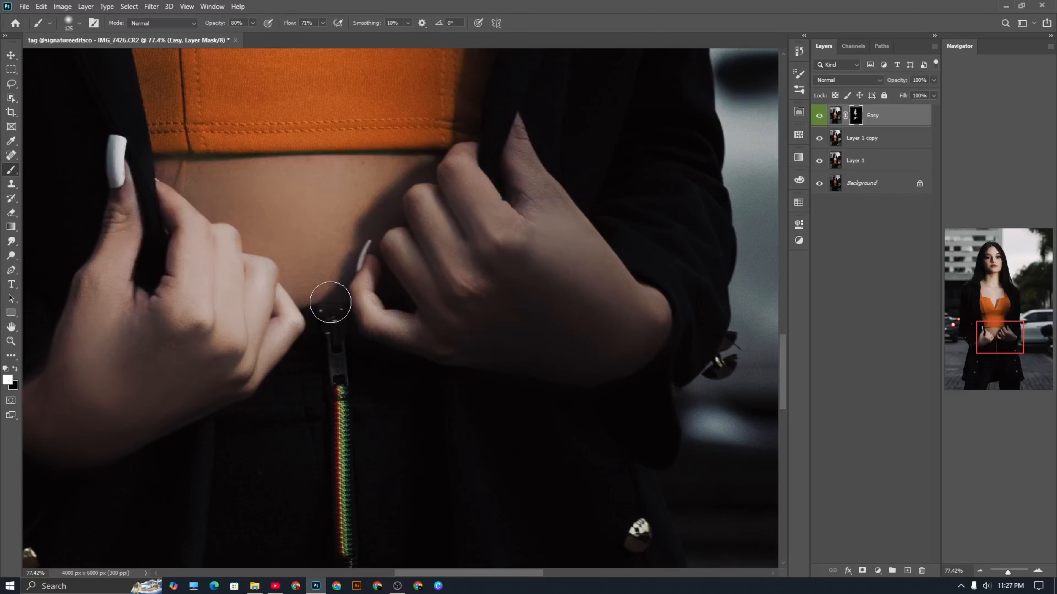
# - Check the smoothed skin across the whole portrait and open the Retouch Pro panel
pyautogui.scroll(-9, 333, 302)
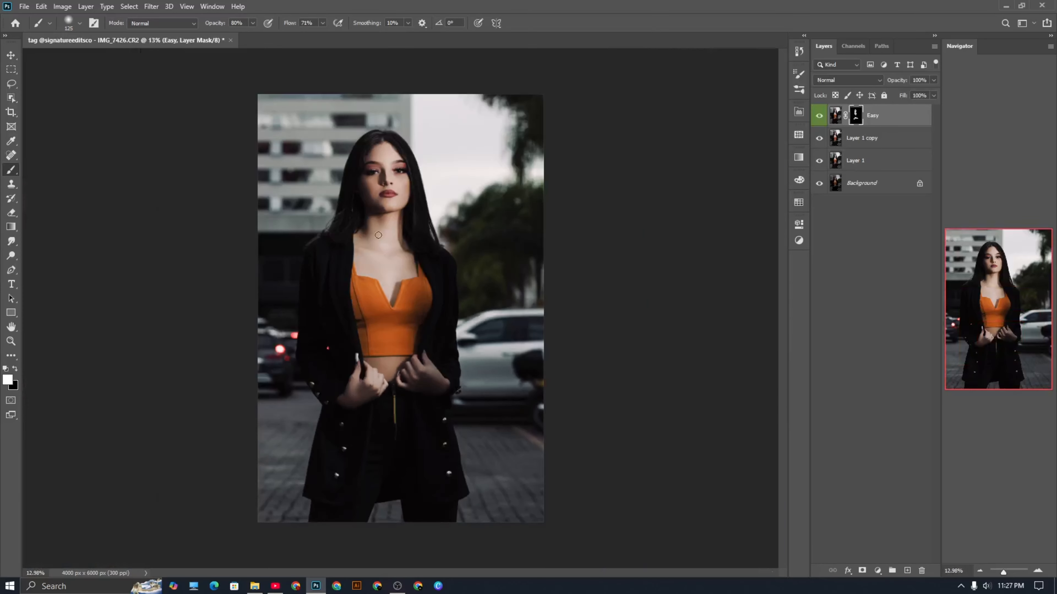
pyautogui.scroll(2, 377, 197)
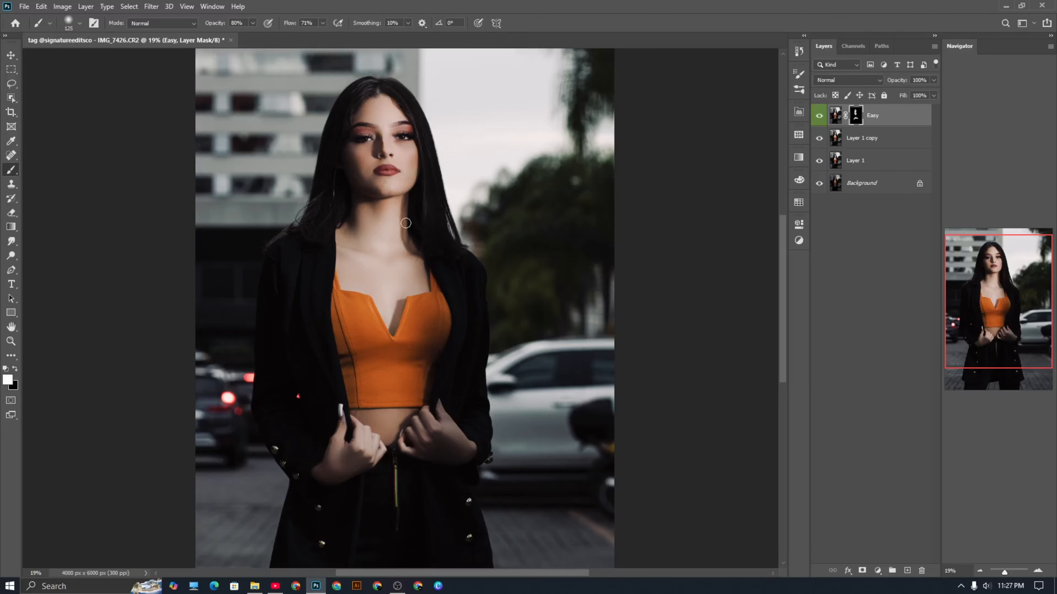
pyautogui.scroll(2, 406, 223)
pyautogui.scroll(3, 392, 226)
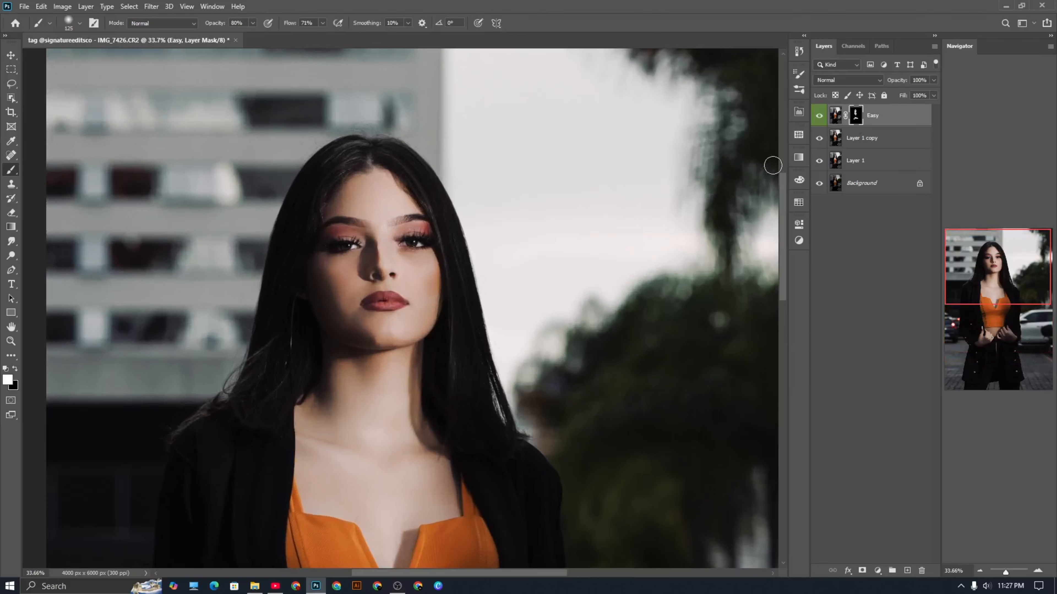
pyautogui.click(799, 113)
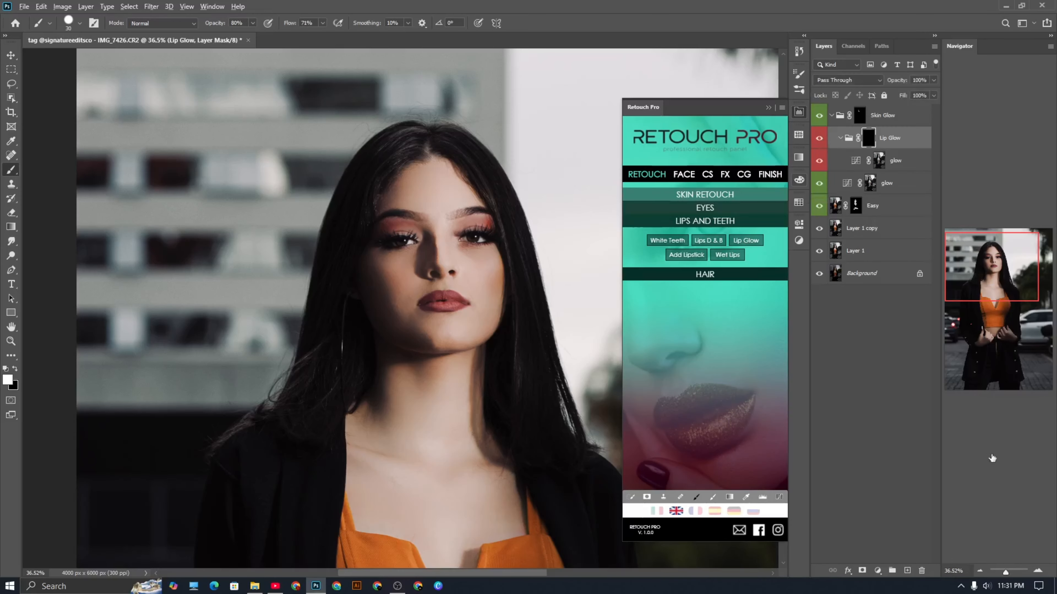
# - Delete the layer mask of the Lip Glow group
pyautogui.click(922, 571)
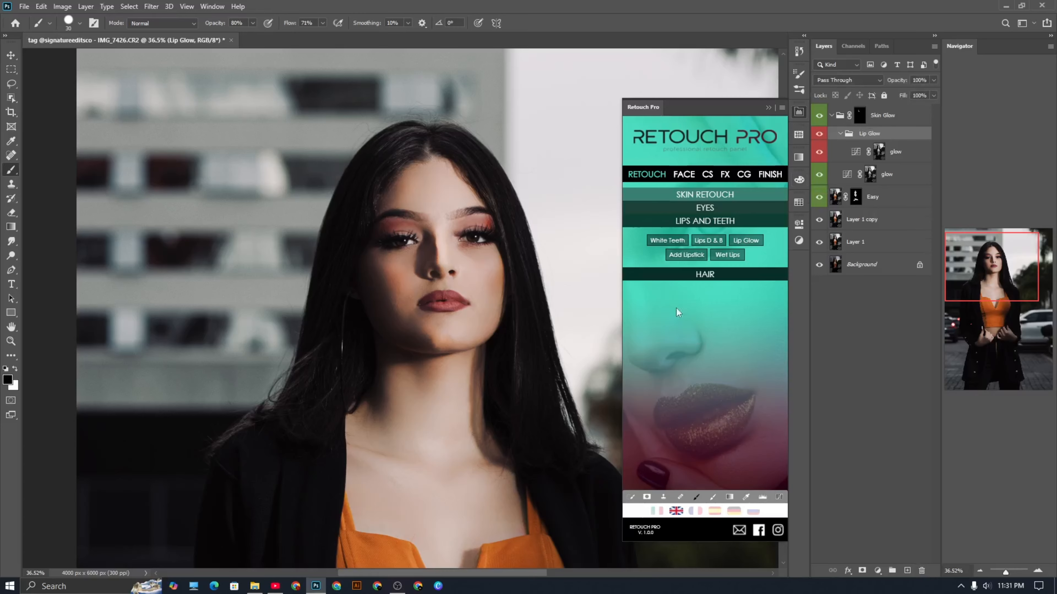
pyautogui.hotkey('ctrl', '0')
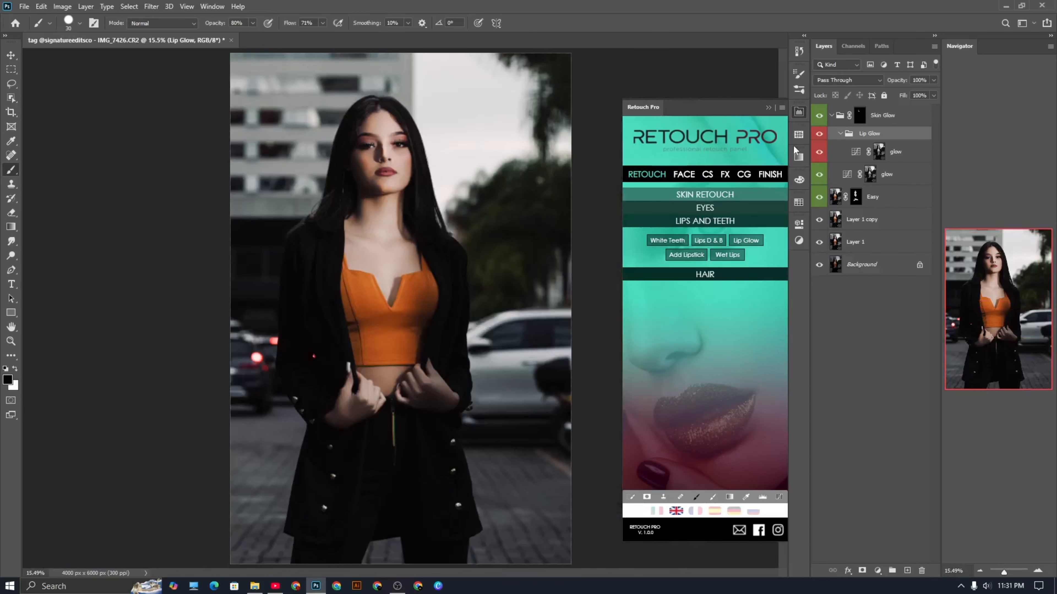
# - Close the Retouch Pro panel and collapse the Skin Glow group
pyautogui.click(767, 108)
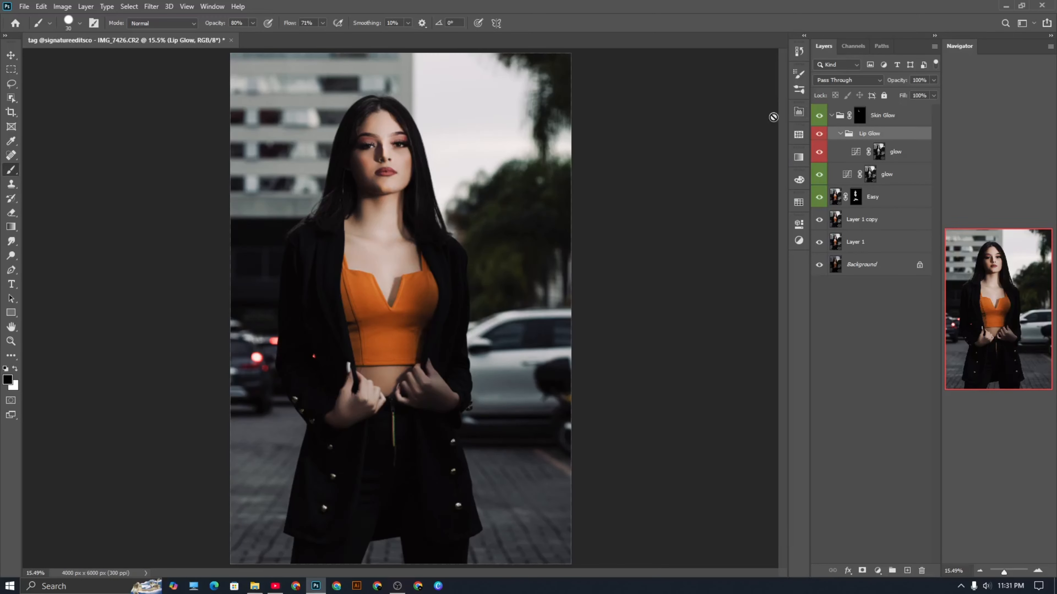
pyautogui.click(831, 115)
pyautogui.click(831, 115)
pyautogui.click(832, 116)
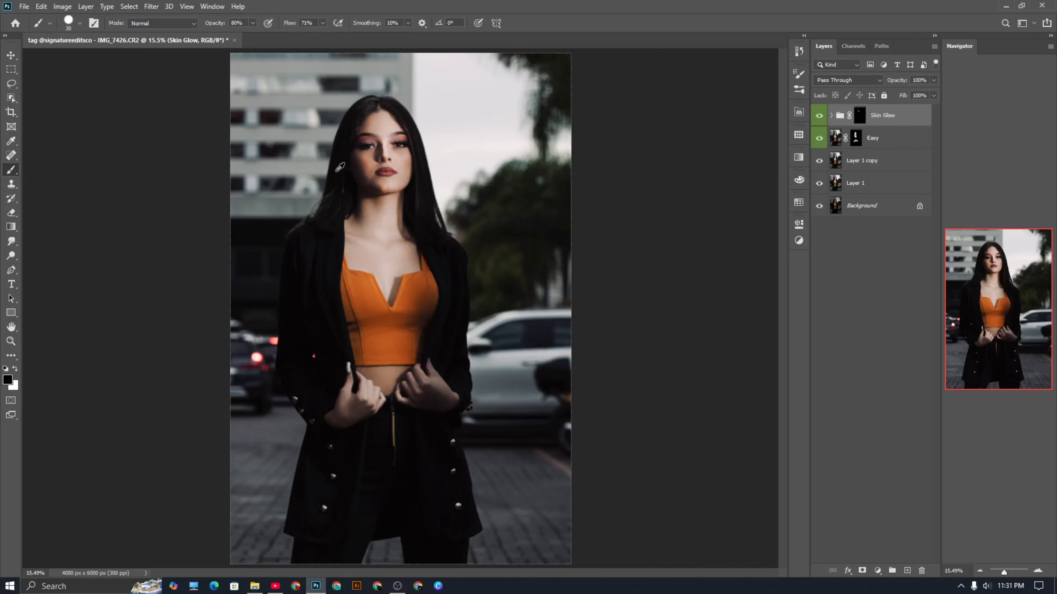
# - Hide every layer above Background and toggle Layer 1 to compare the original face with the color grading
pyautogui.scroll(8, 375, 150)
pyautogui.moveTo(603, 229); pyautogui.dragTo(603, 325)
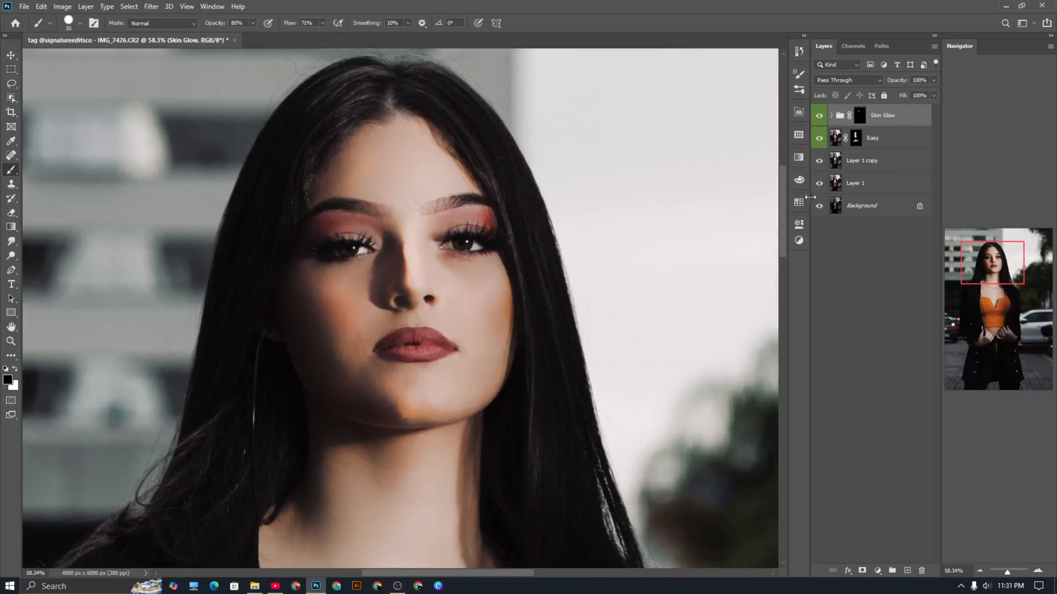
pyautogui.moveTo(819, 139); pyautogui.dragTo(815, 118)
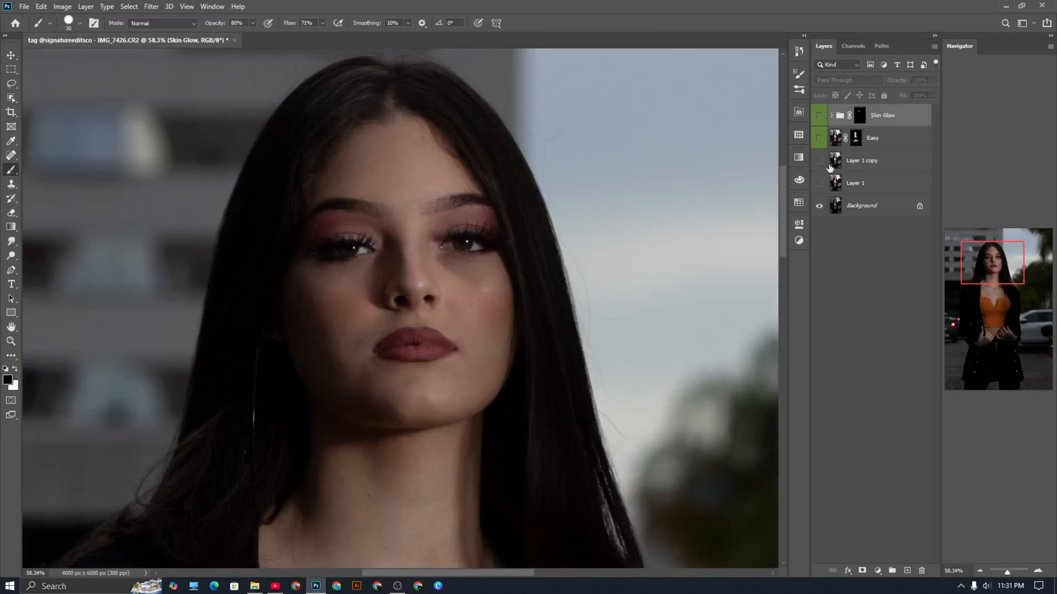
pyautogui.click(819, 184)
pyautogui.click(818, 184)
pyautogui.click(819, 183)
pyautogui.click(819, 183)
# - Show Layer 1, Layer 1 copy, Easy and Skin Glow again one after another, comparing the portrait with and without the Easy smoothing
pyautogui.hotkey('ctrl', '0')
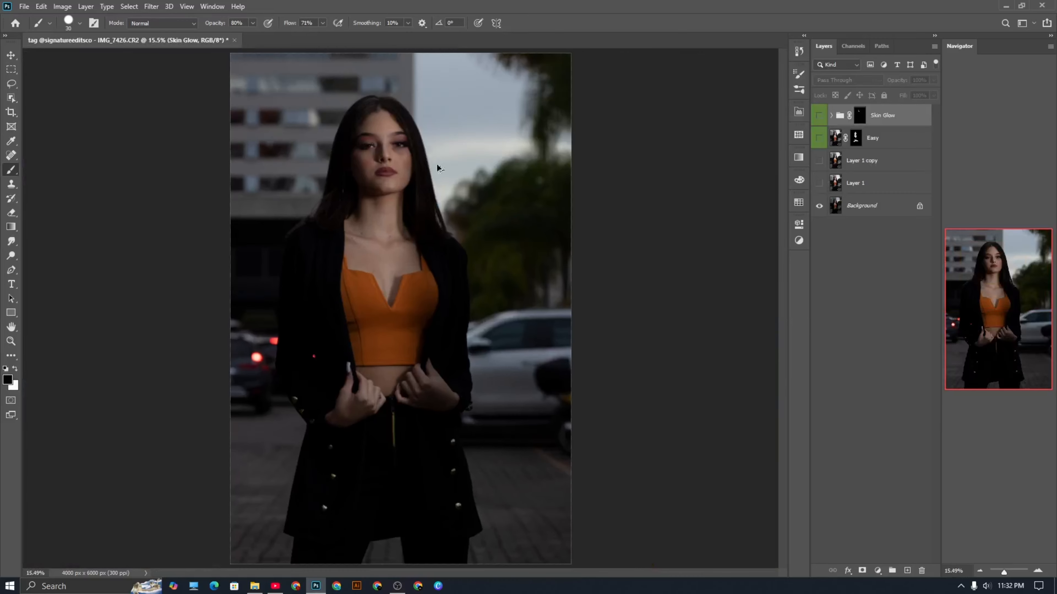
pyautogui.click(817, 183)
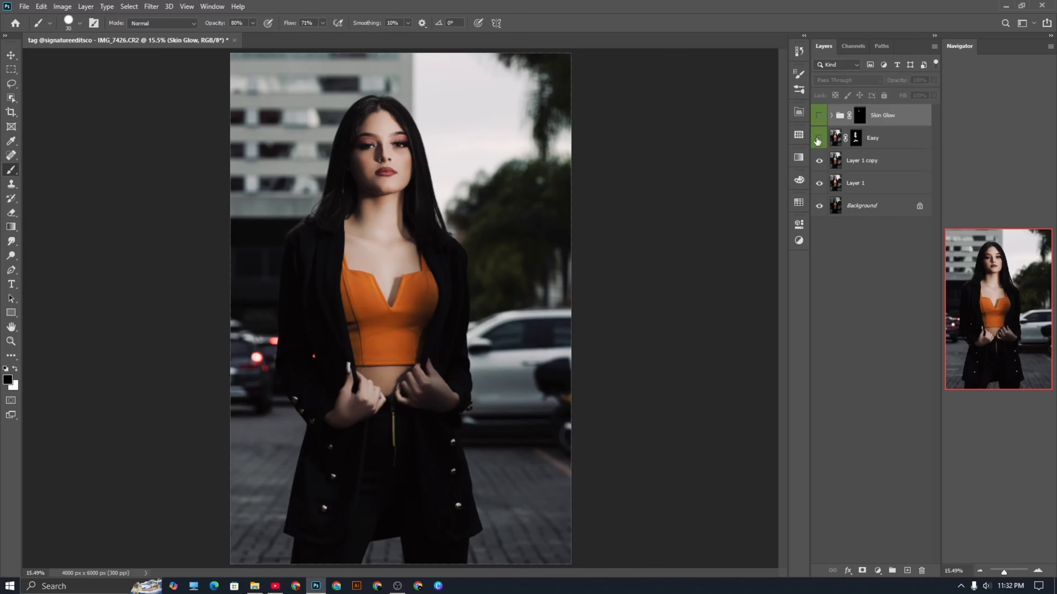
pyautogui.scroll(5, 399, 133)
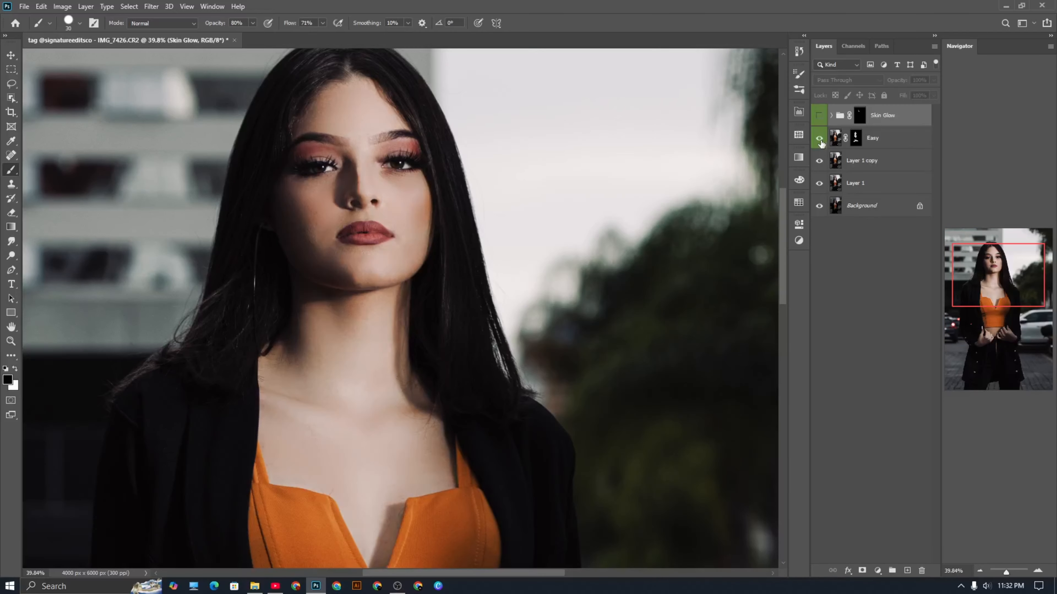
pyautogui.click(820, 139)
pyautogui.click(819, 138)
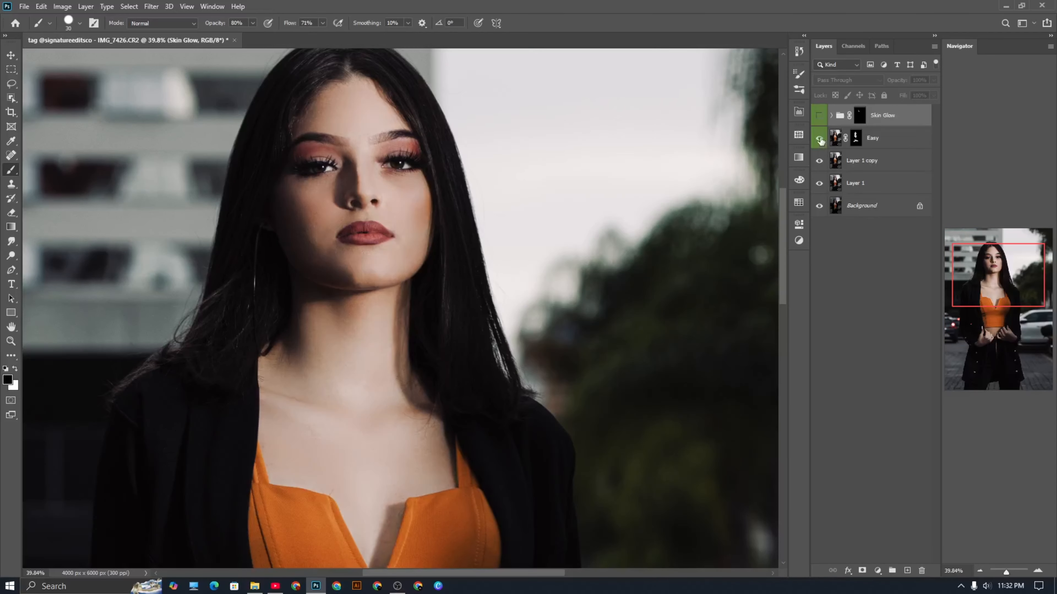
pyautogui.click(820, 116)
pyautogui.scroll(-6, 435, 300)
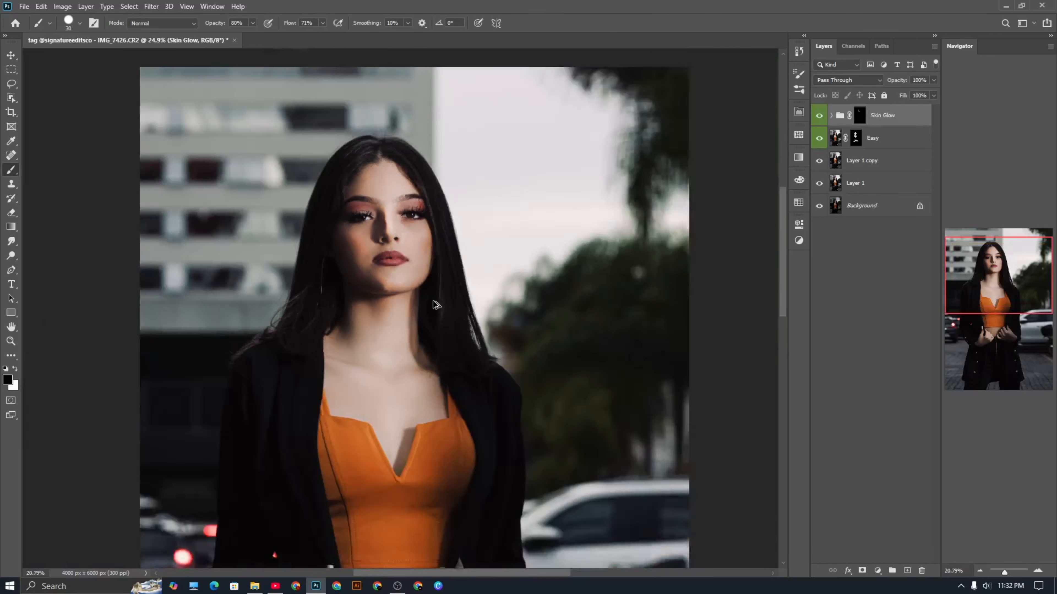